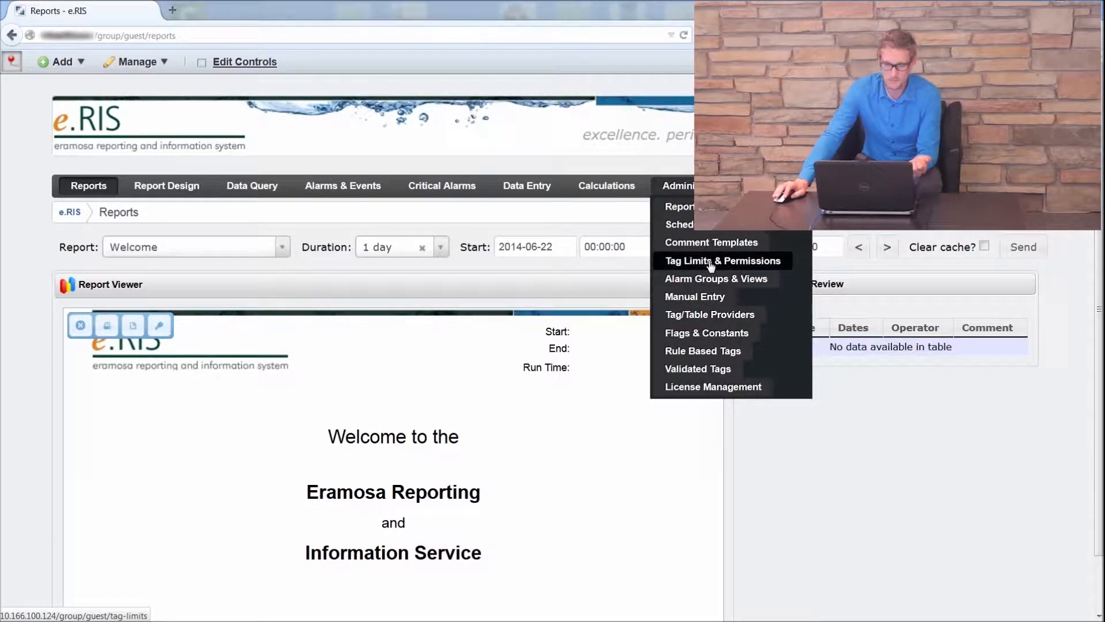
- Open the Manual Entry administration page and review which user-defined tags are input and which are calculated
click(714, 299)
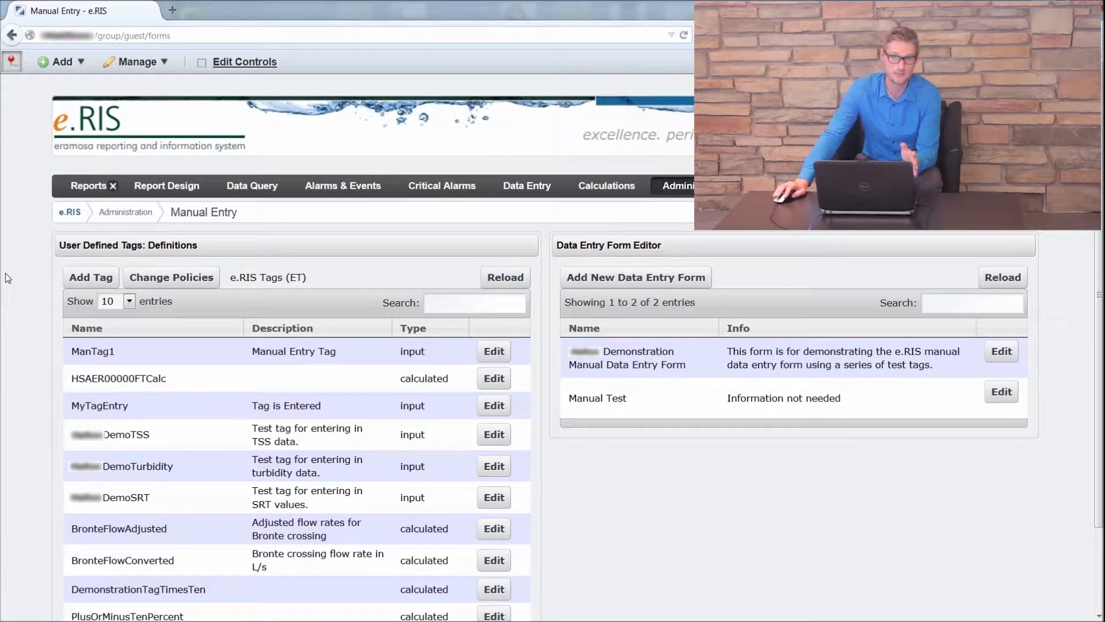
scroll(8, 273, down, 3)
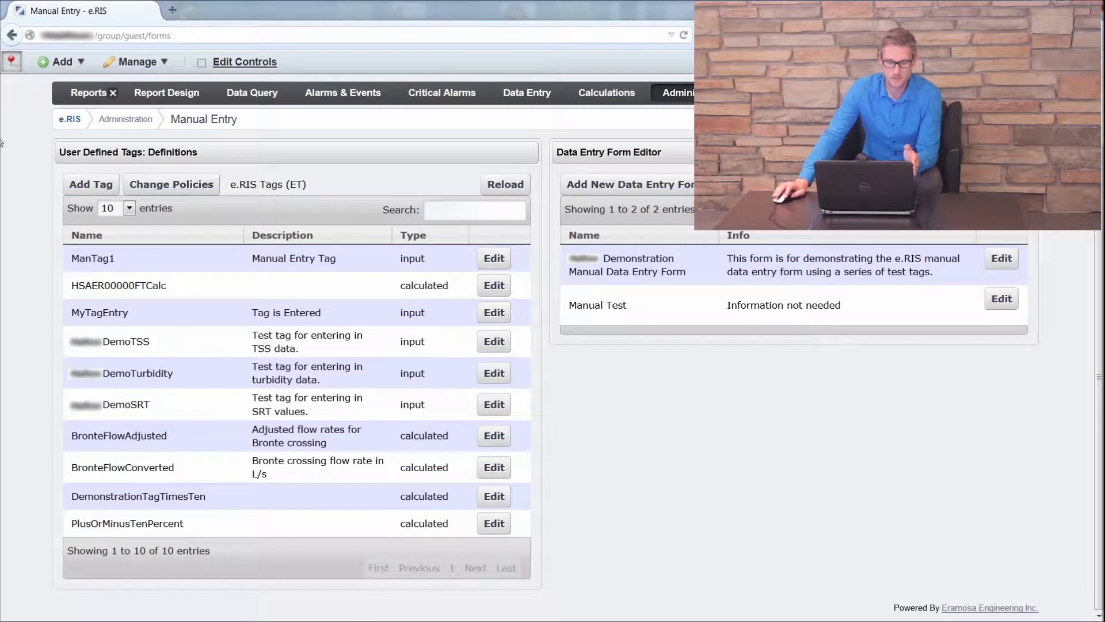
scroll(31, 215, up, 3)
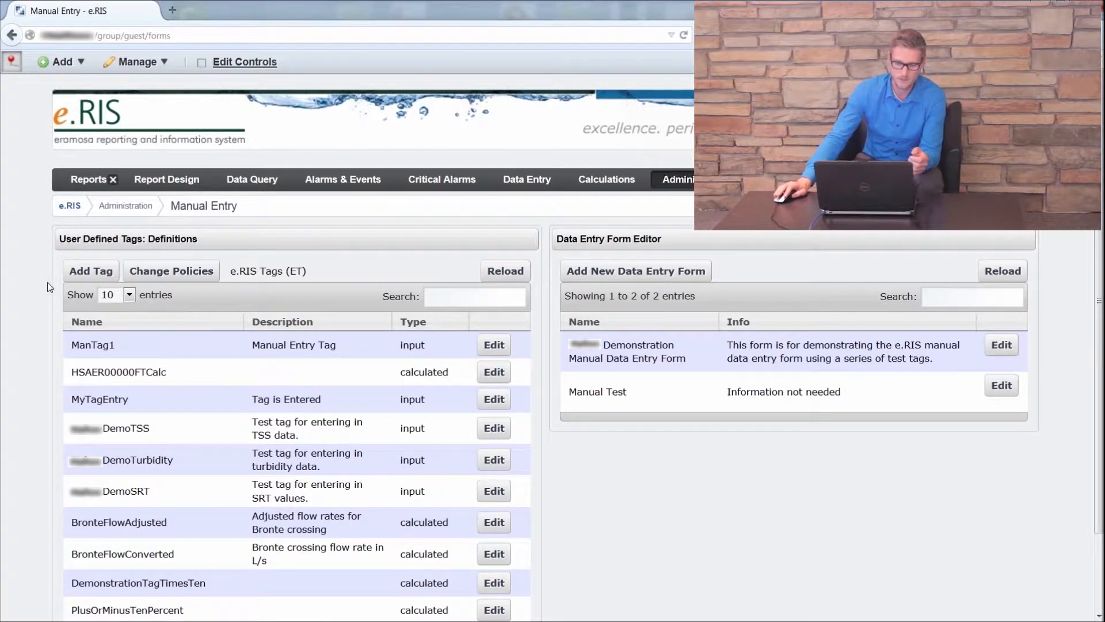
scroll(184, 247, down, 3)
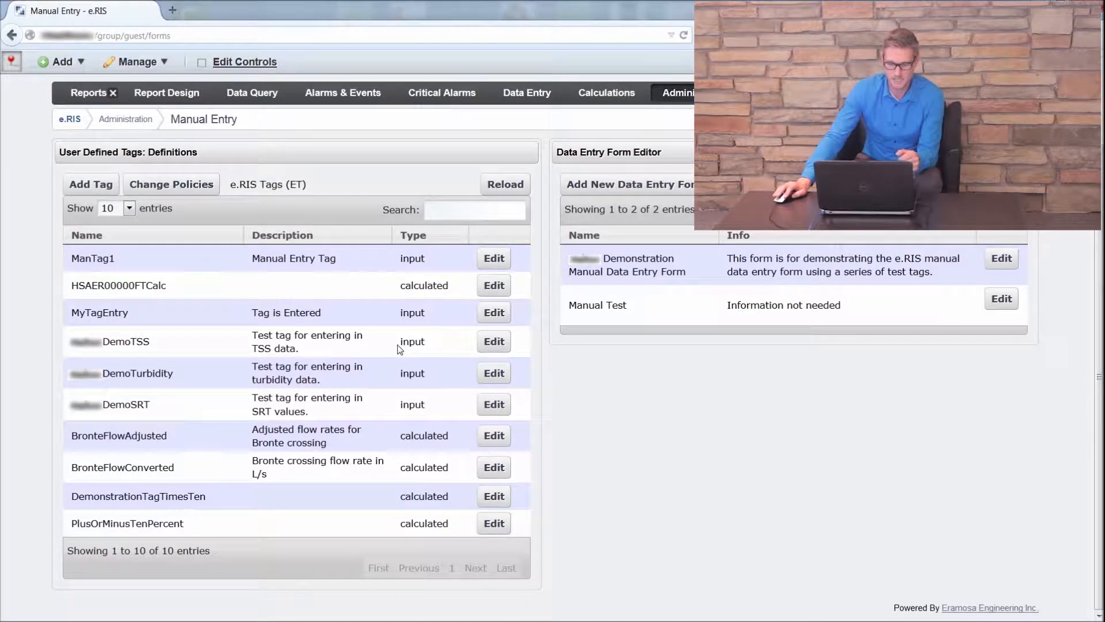
drag(408, 344, 427, 349)
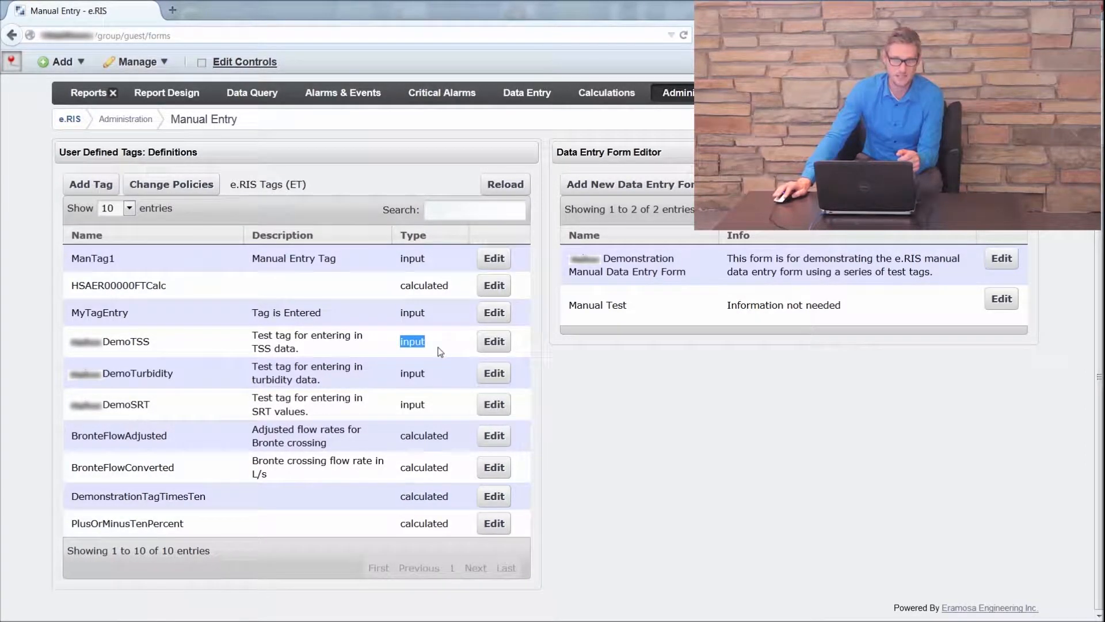
click(404, 449)
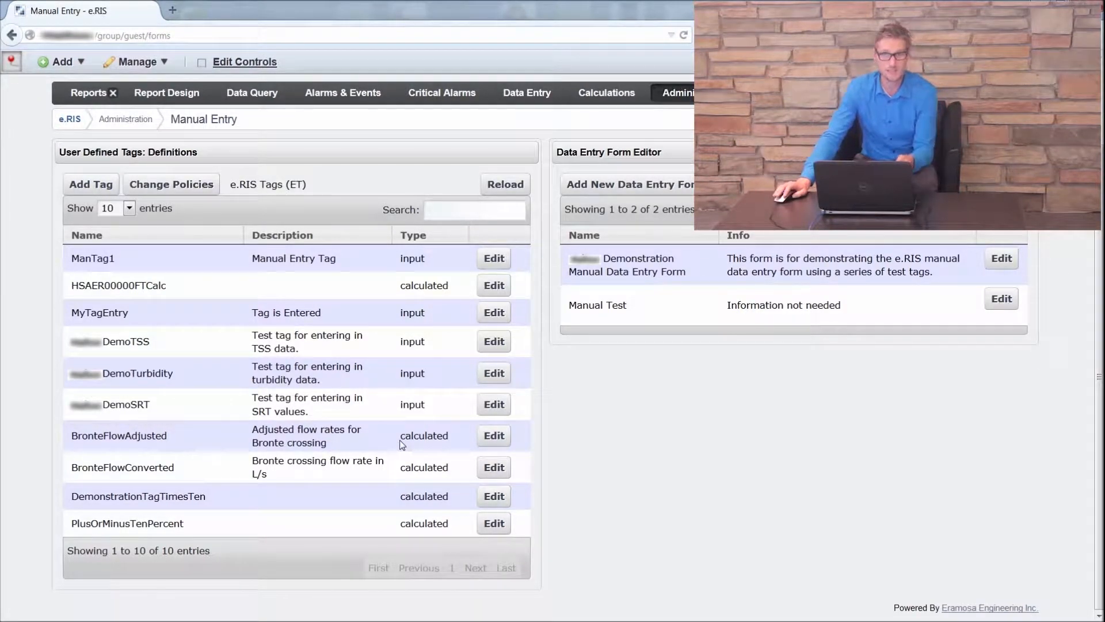
drag(403, 444, 455, 445)
click(416, 457)
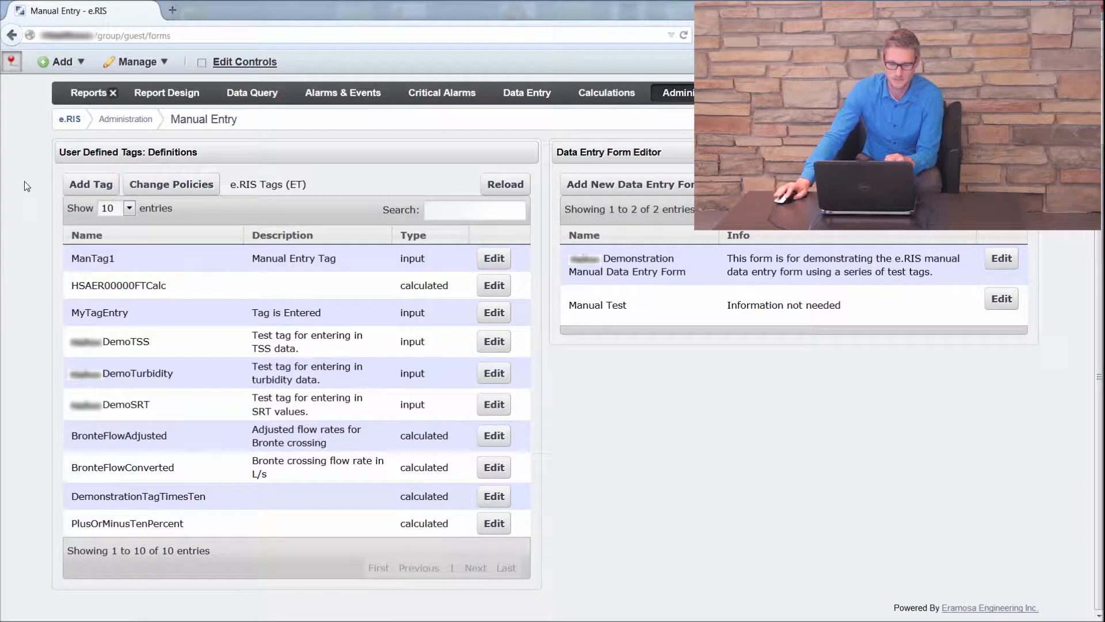
- Start a new user-defined tag with the identifier ManualDataEntryTagDemo
click(65, 185)
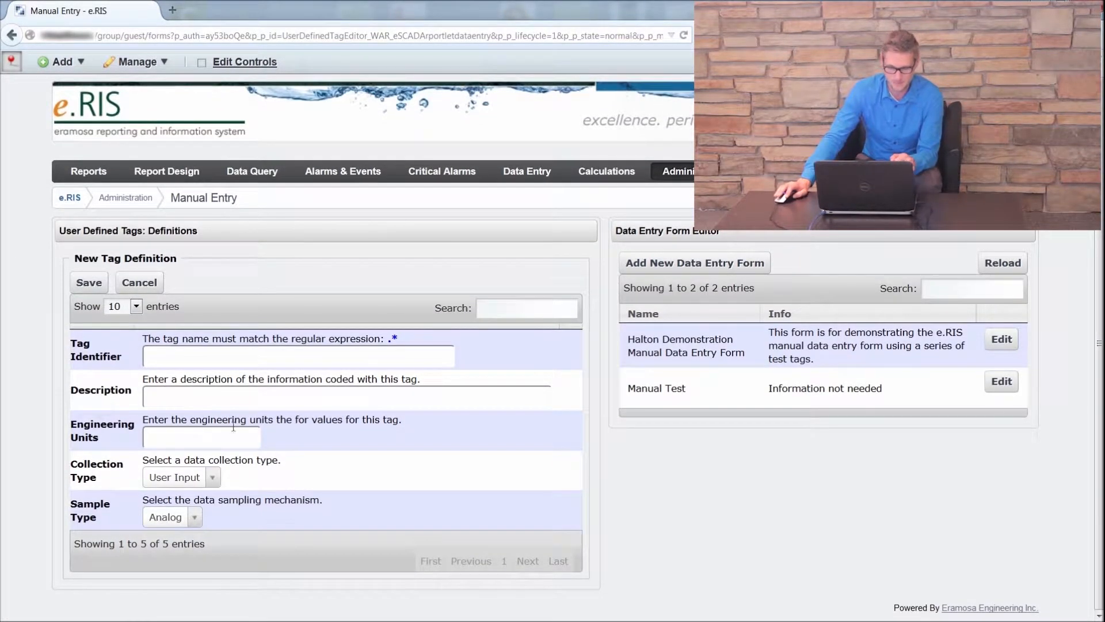
click(180, 357)
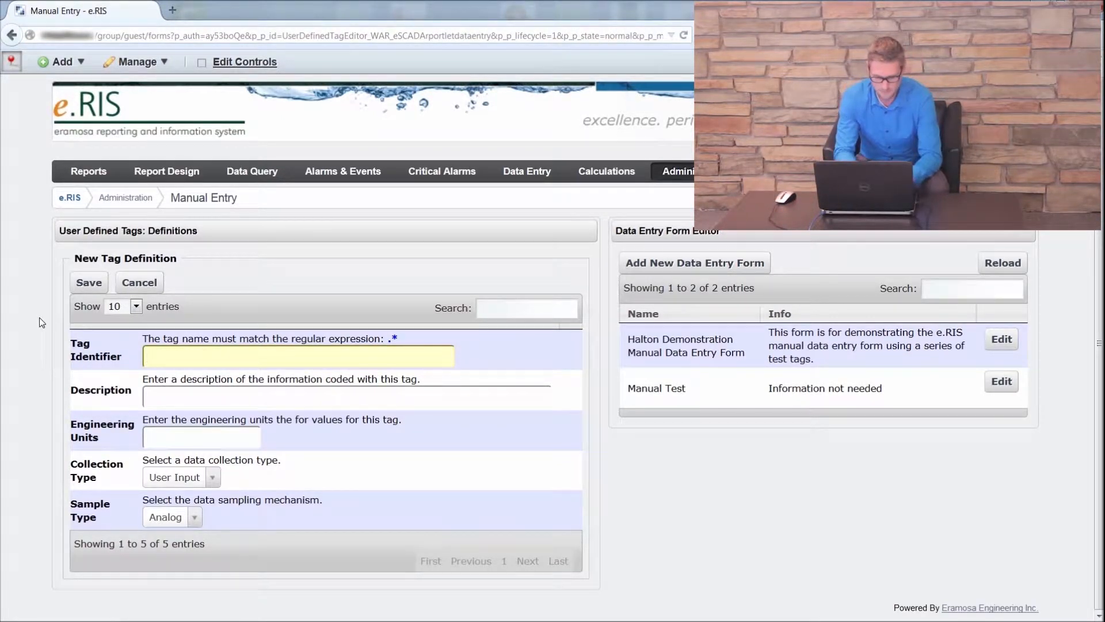
text(ManualDataEntr)
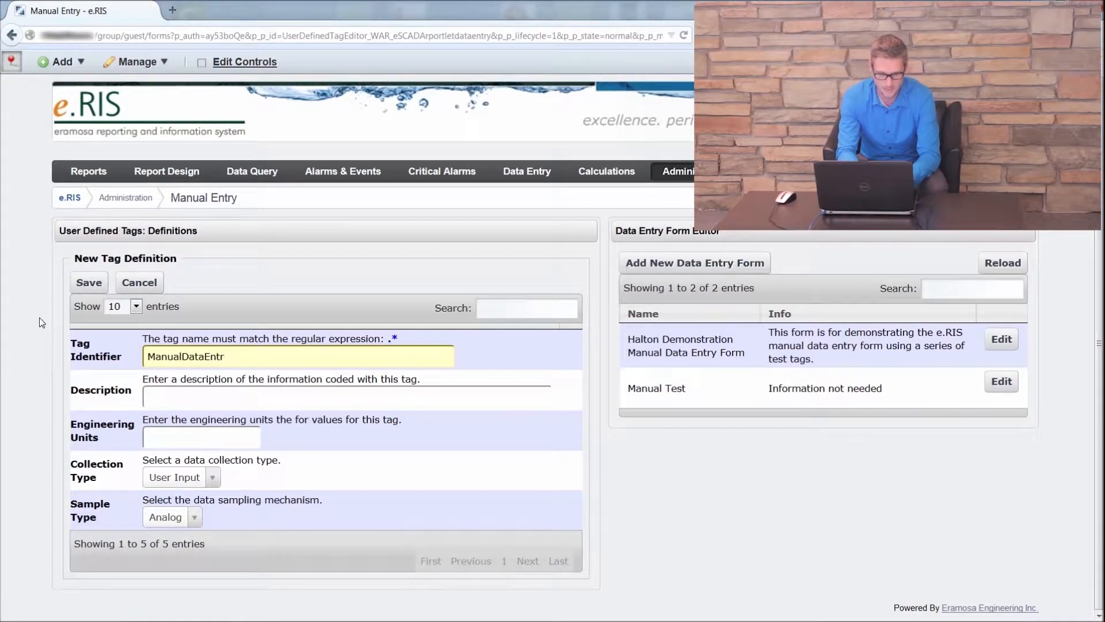
text(yTagDemo)
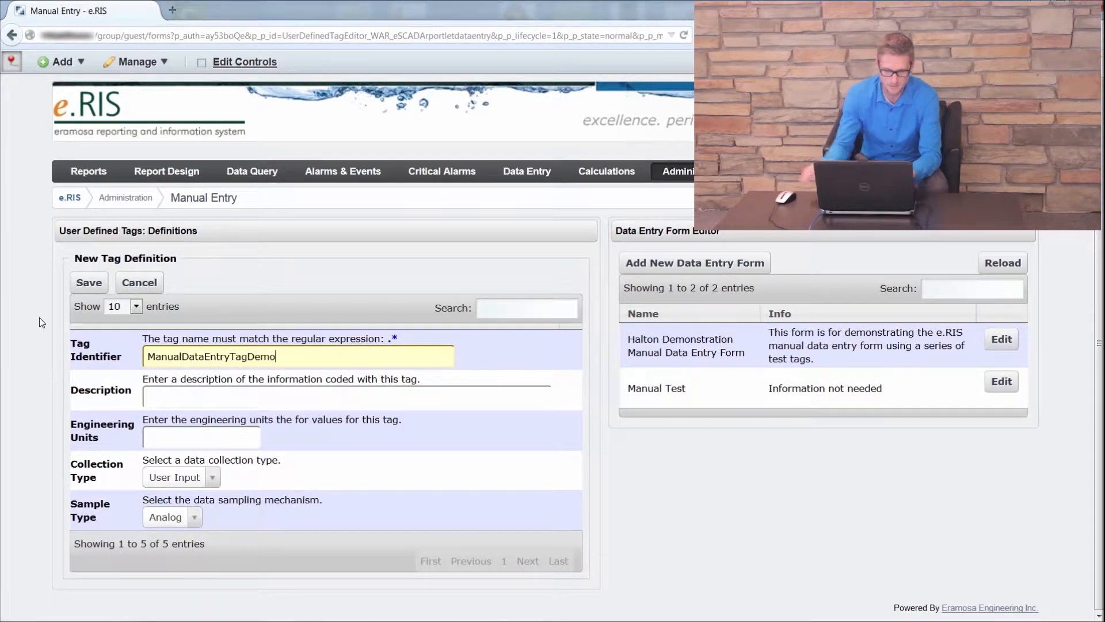
- Enter "Demonstration of manual data tag." as the tag's description and save the tag definition
click(177, 397)
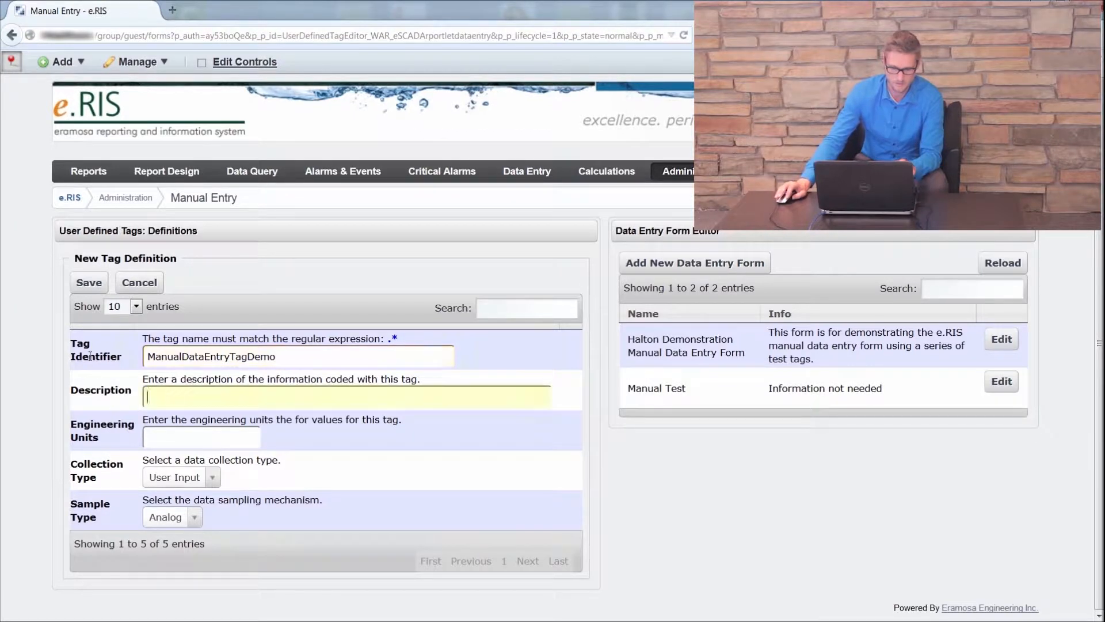
text(Demonst)
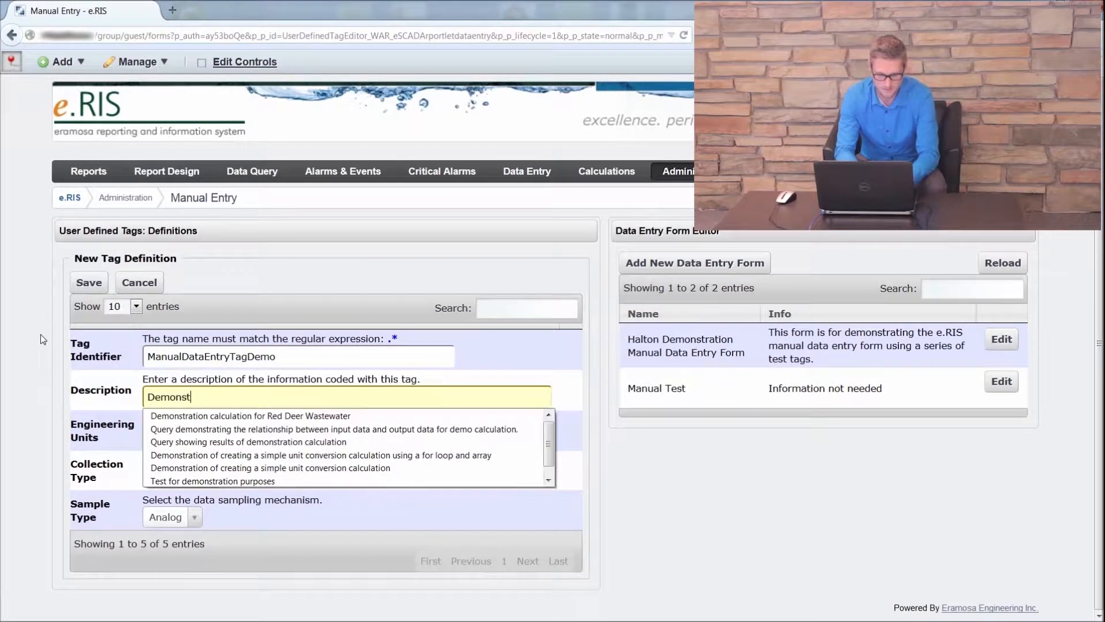
text(ration of )
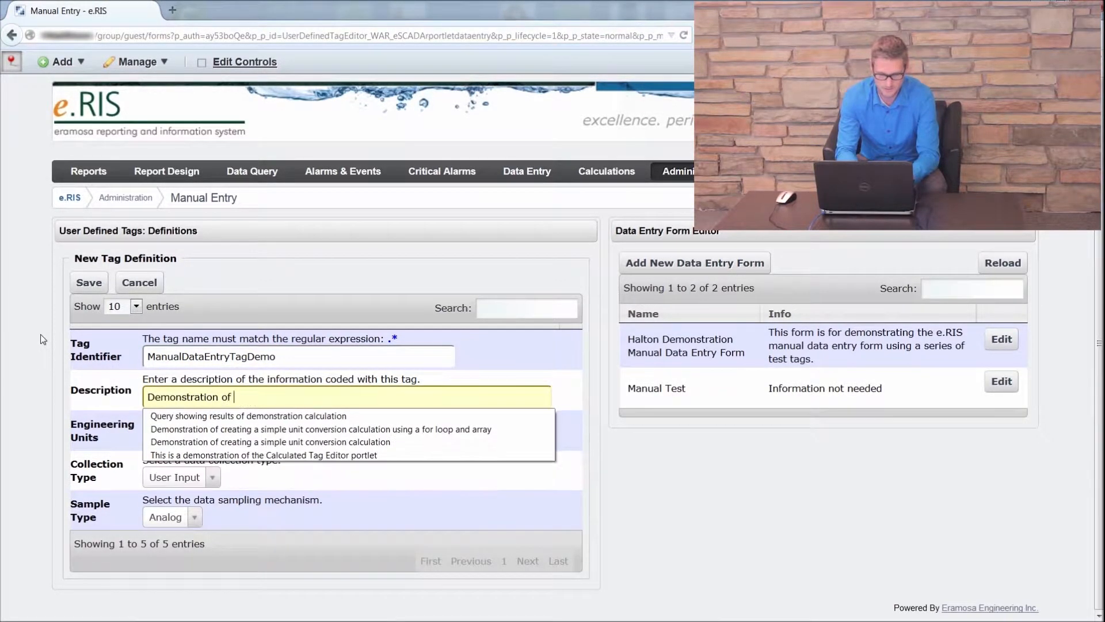
text(manual data tag.)
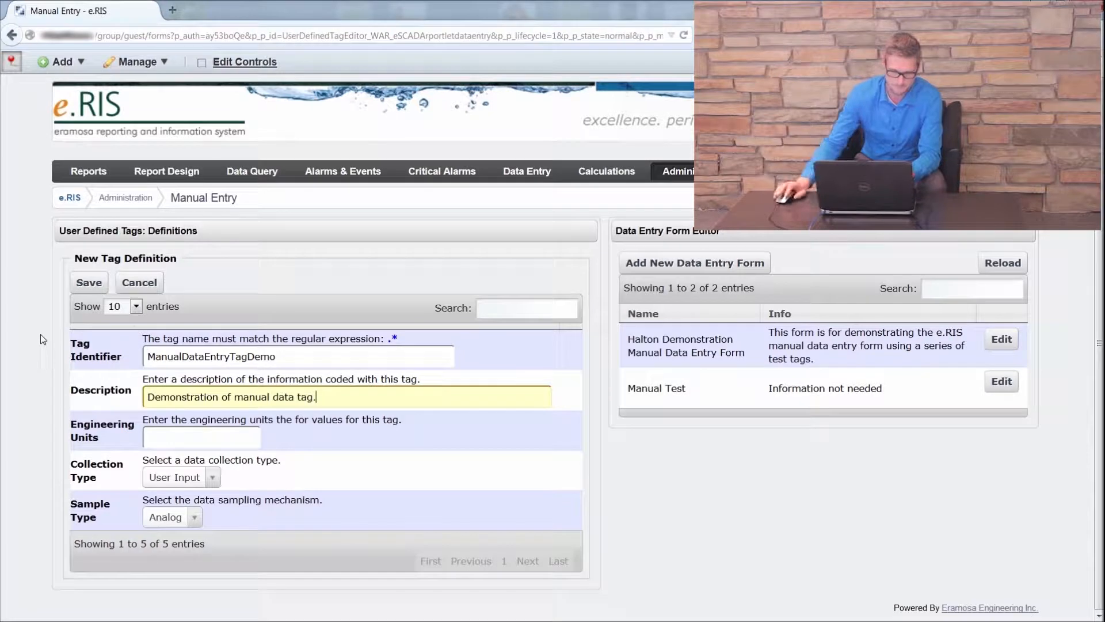
click(46, 393)
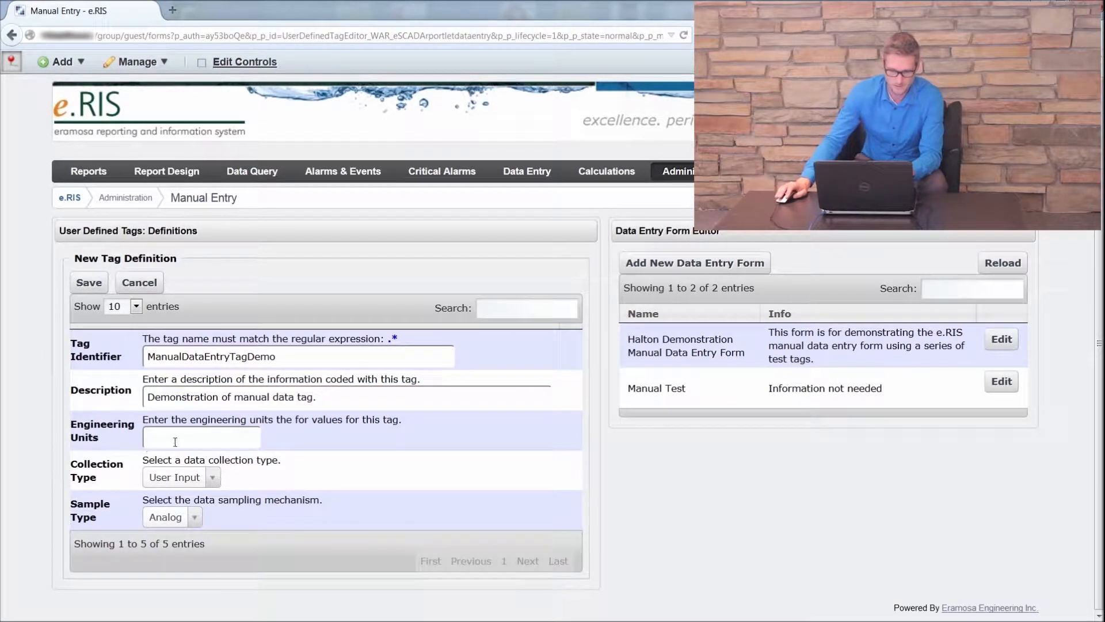
click(36, 375)
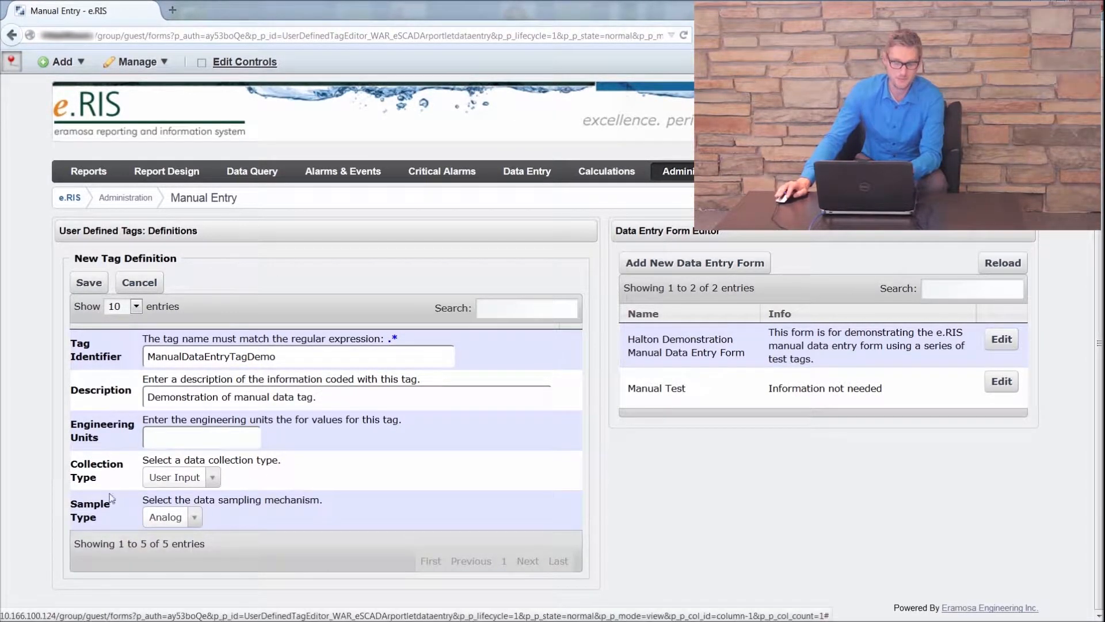
click(88, 282)
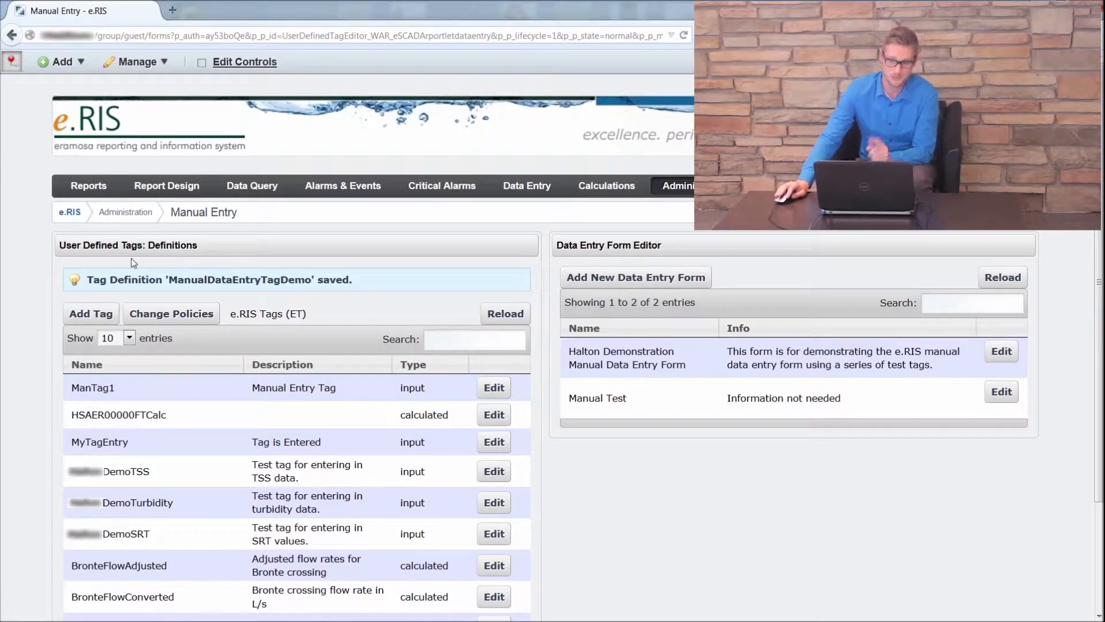
- Create a new data entry form named "Demonstration Manual Data Entry Form"
click(665, 284)
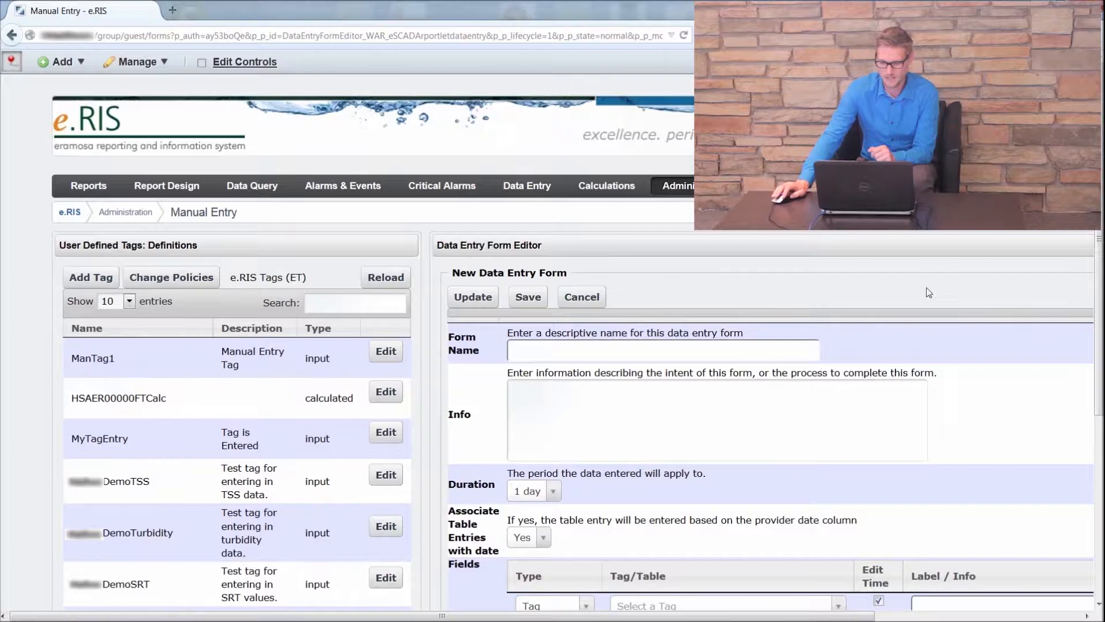
click(665, 350)
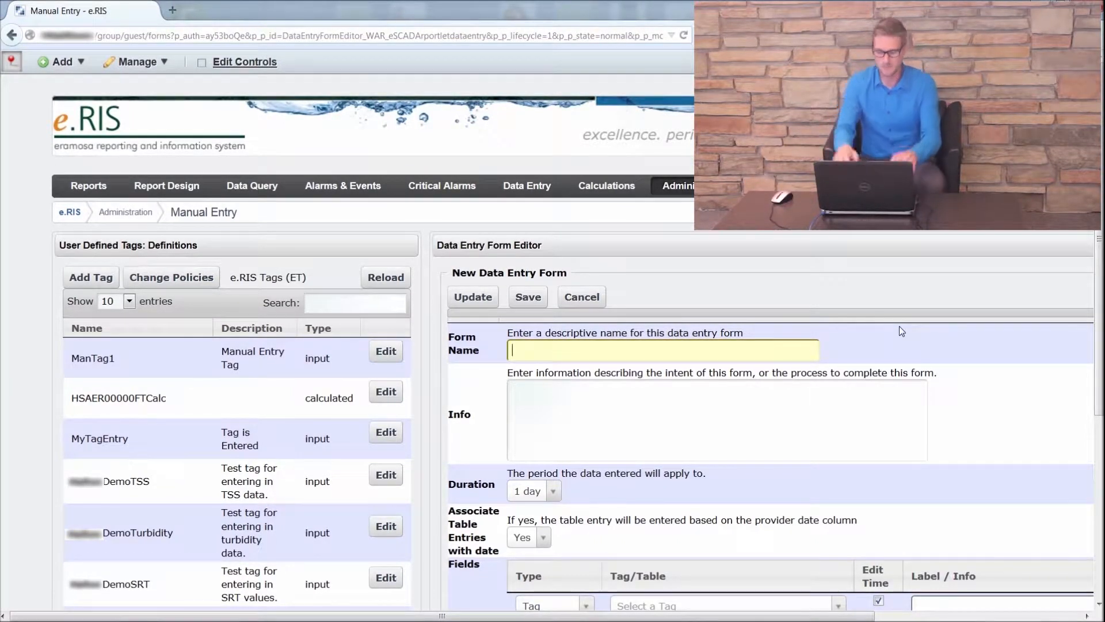
text(Demo)
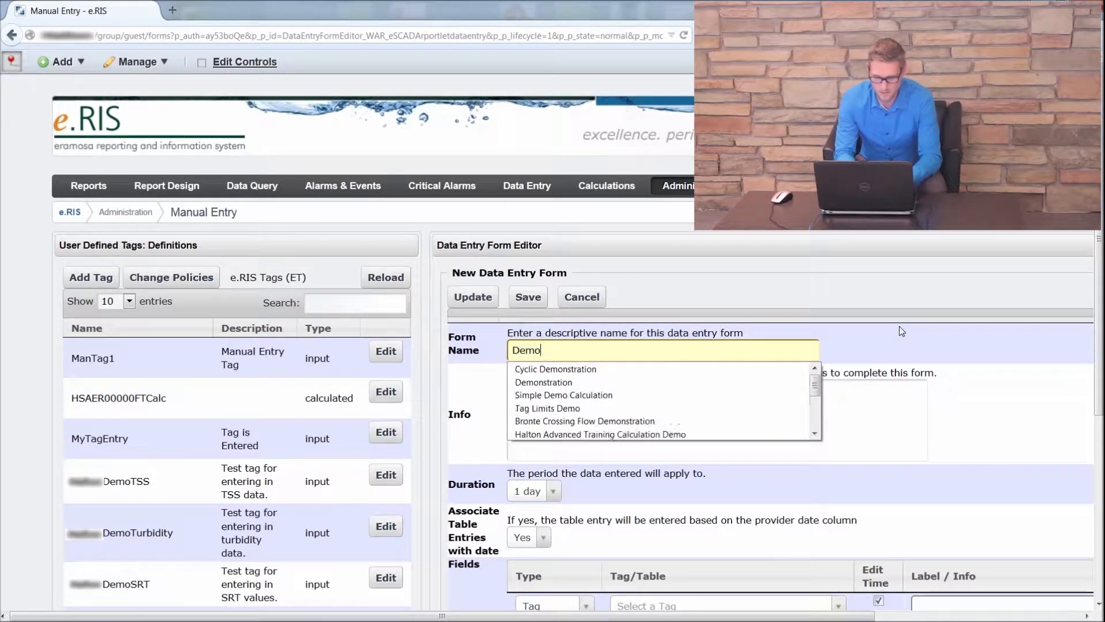
text(nstration Ma)
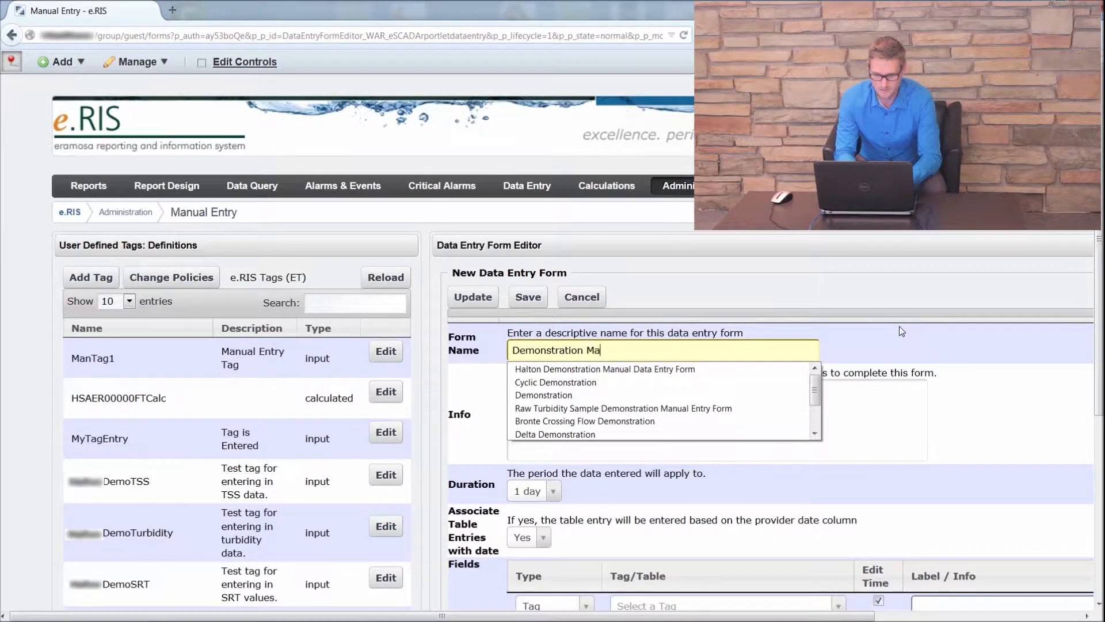
text(nual Dat)
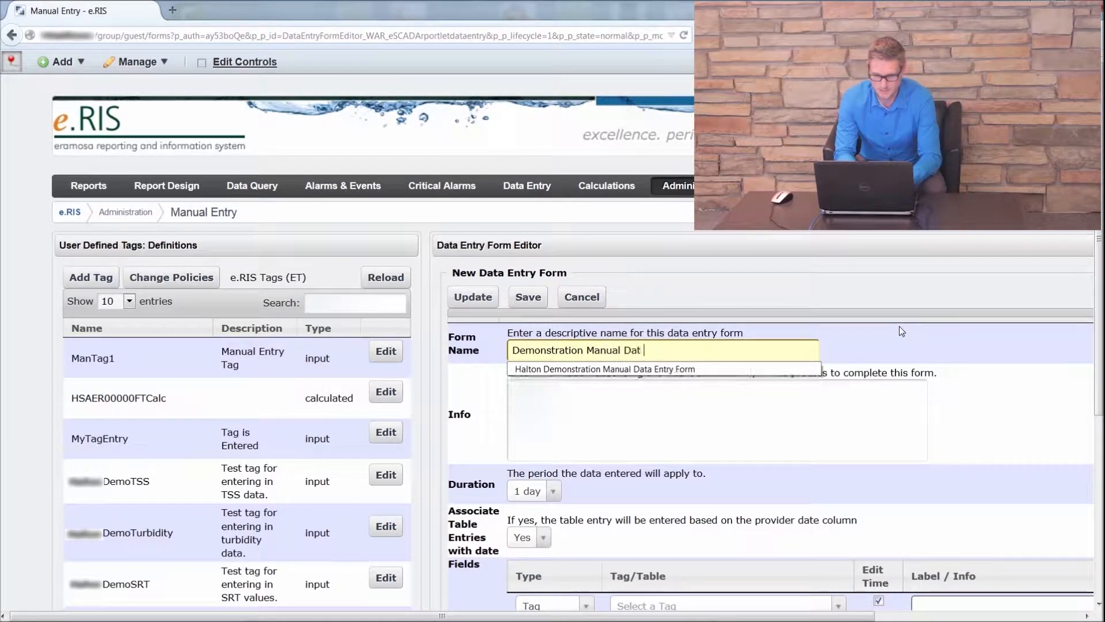
text(a Entry Form)
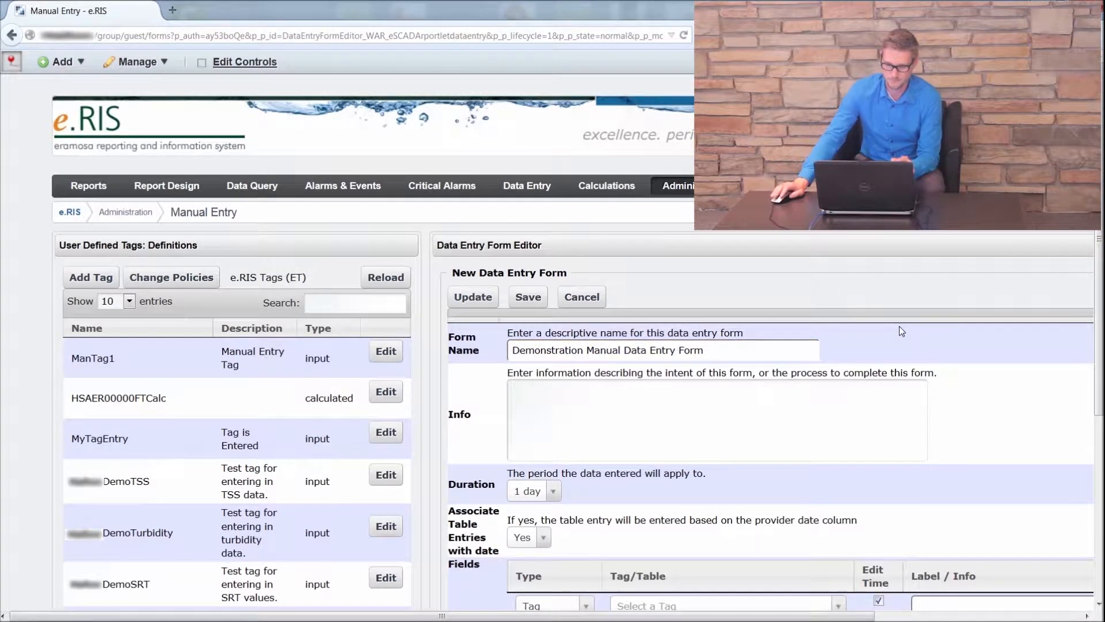
- Assign the tag ET.ManualDataEntryTagDemo to the form's first field
scroll(899, 326, down, 3)
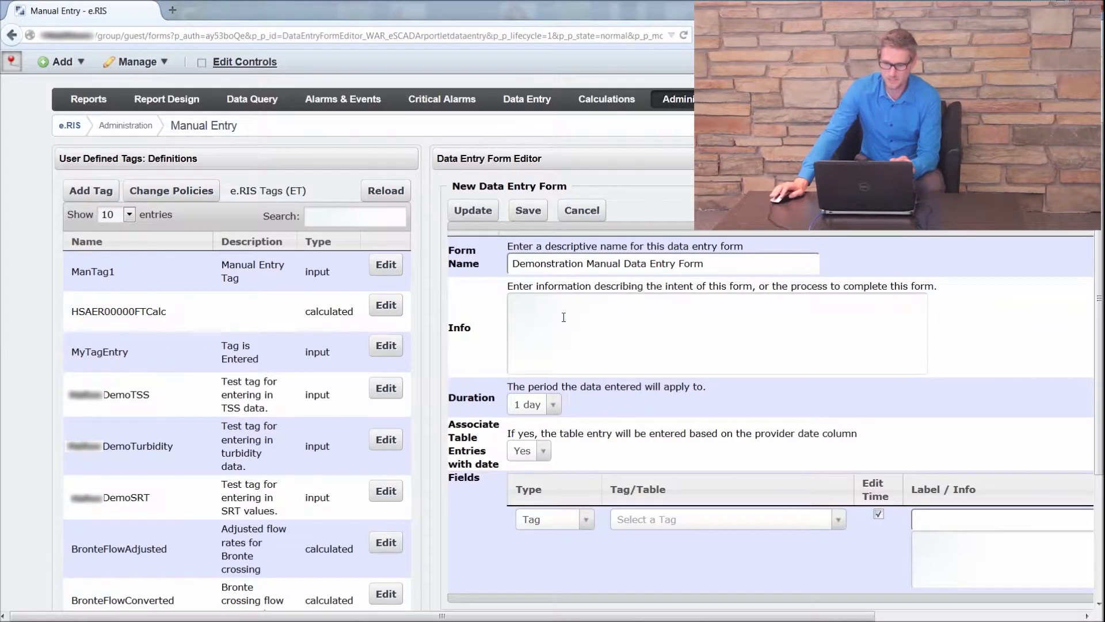
scroll(883, 284, down, 2)
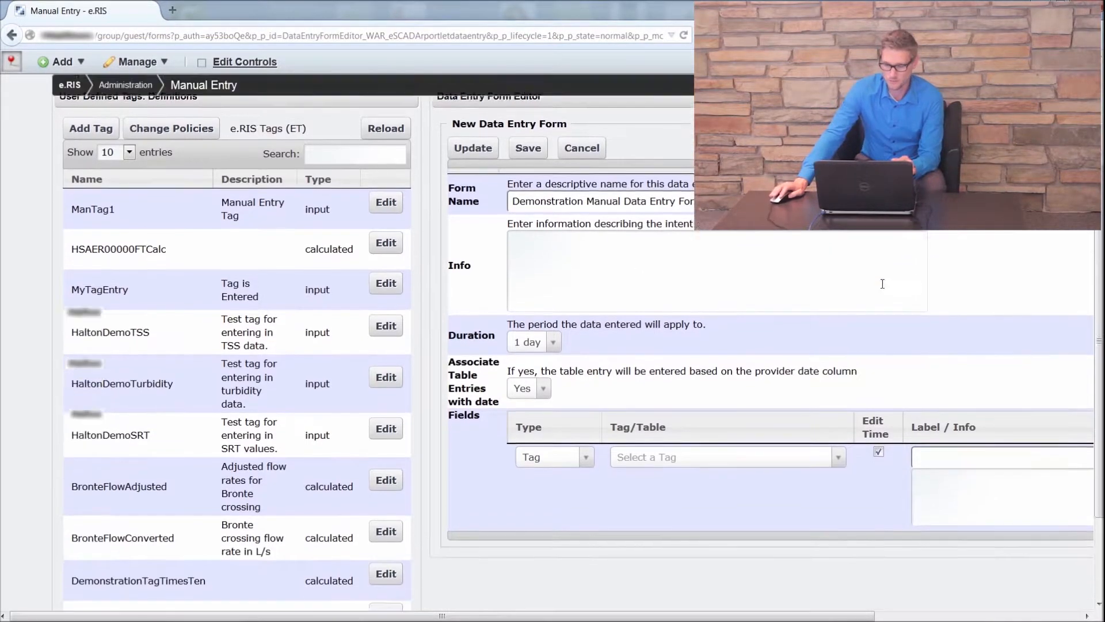
scroll(882, 284, down, 1)
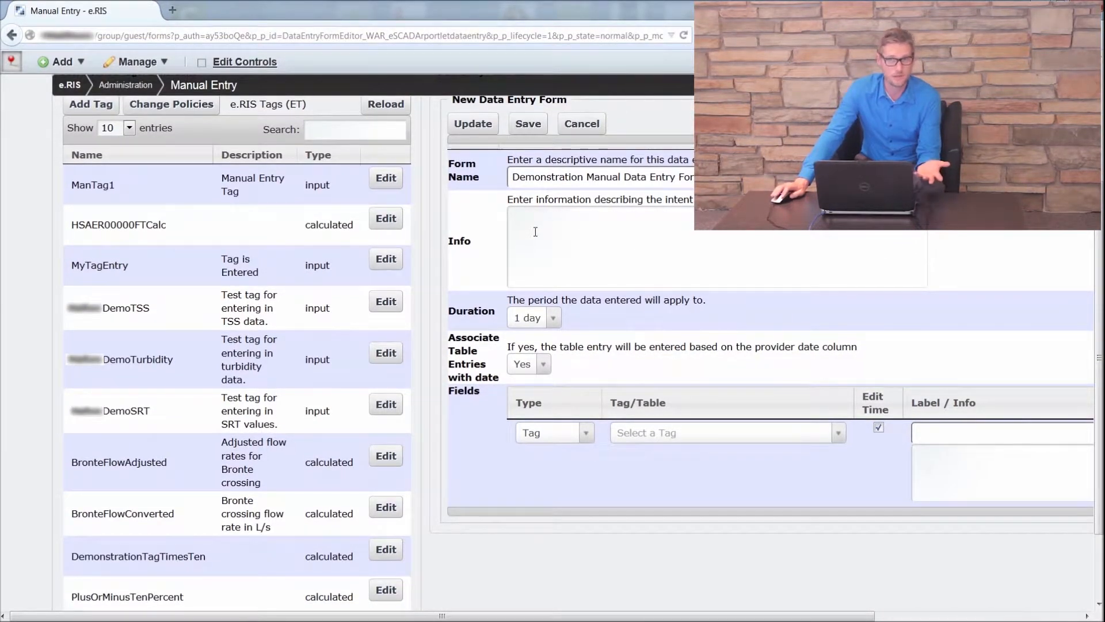
scroll(1015, 257, down, 3)
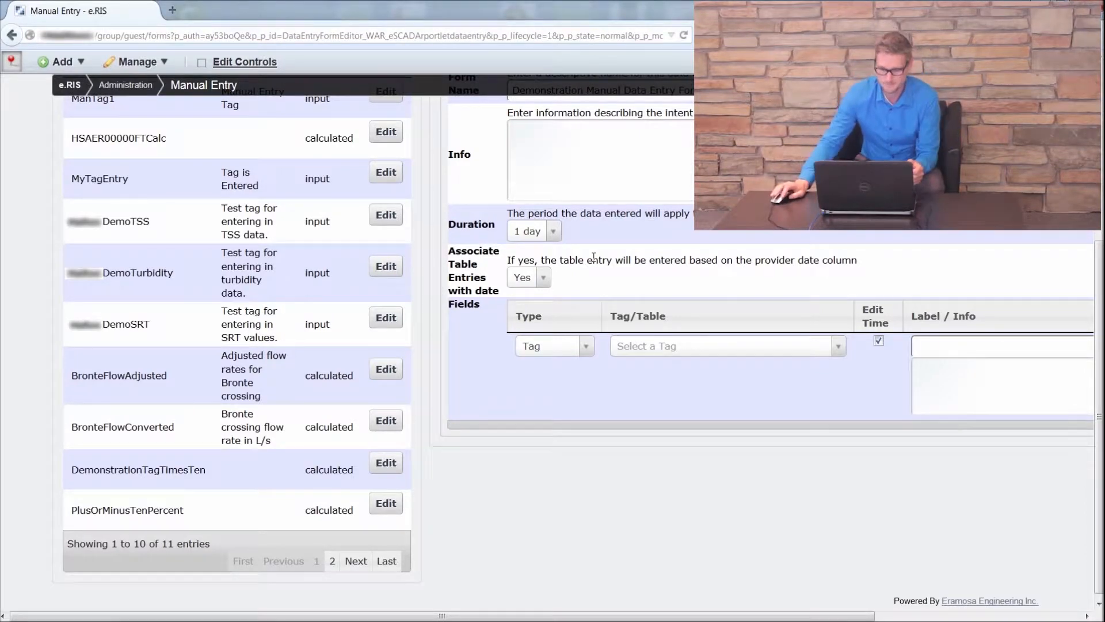
scroll(653, 263, down, 1)
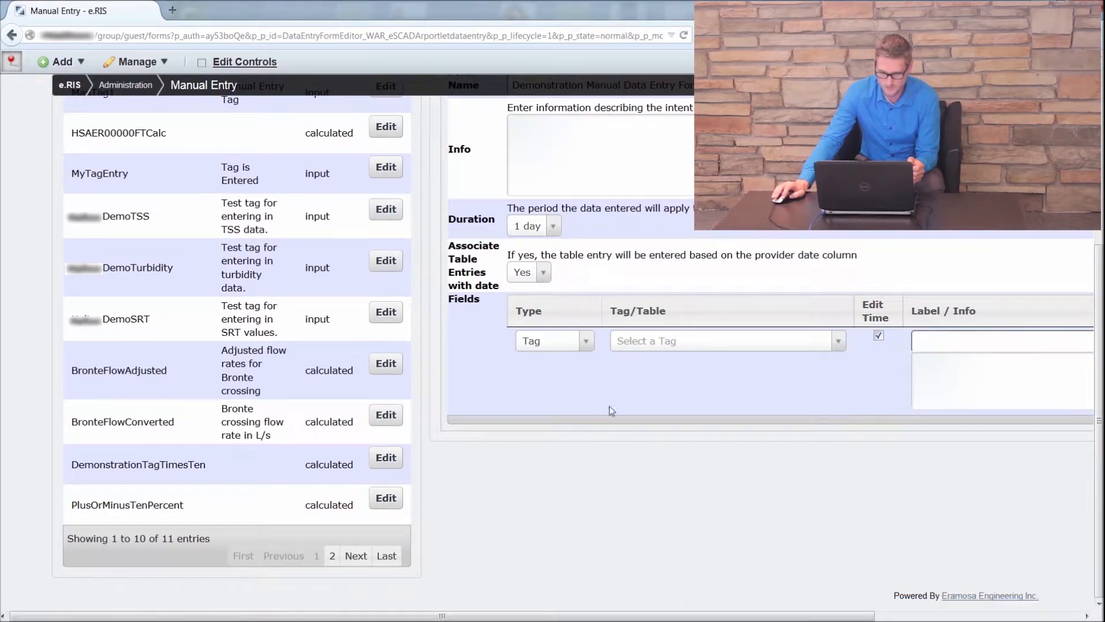
click(838, 345)
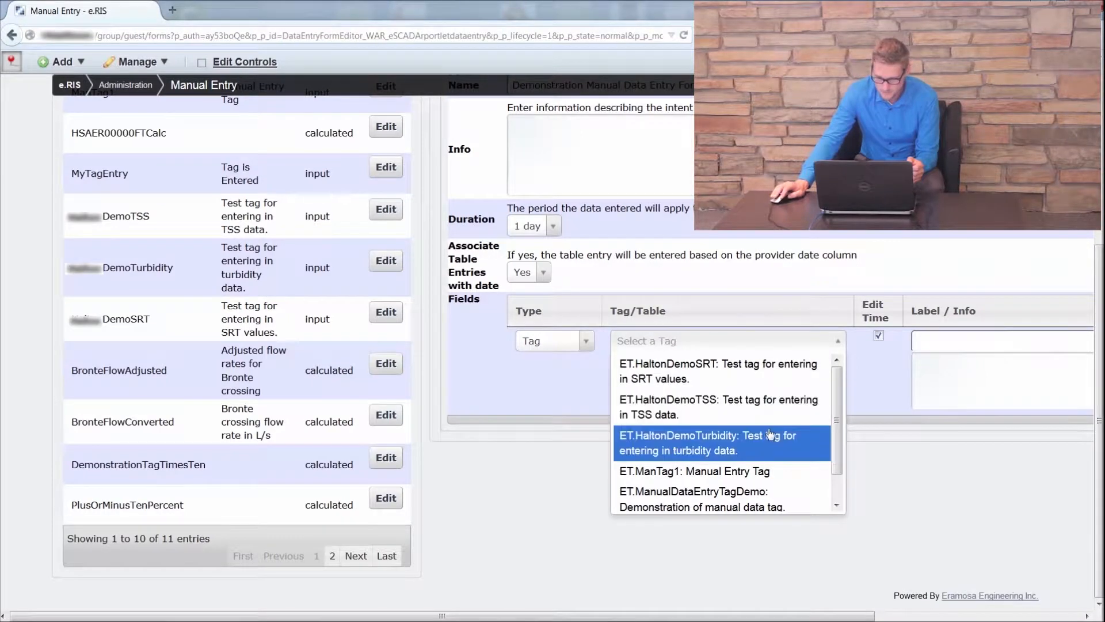
scroll(776, 429, down, 1)
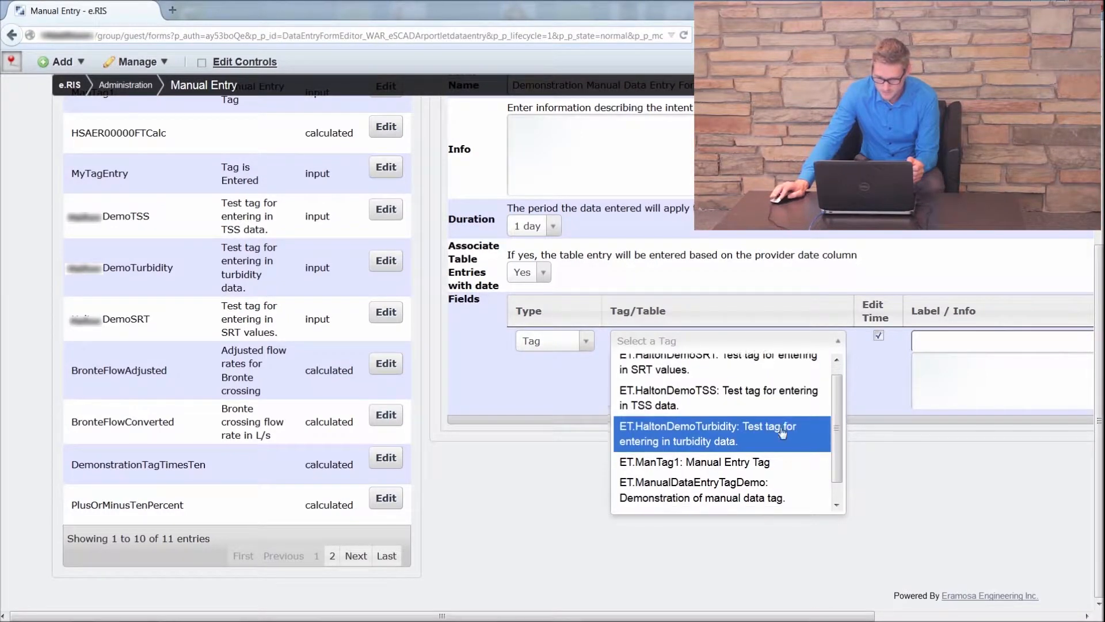
click(745, 485)
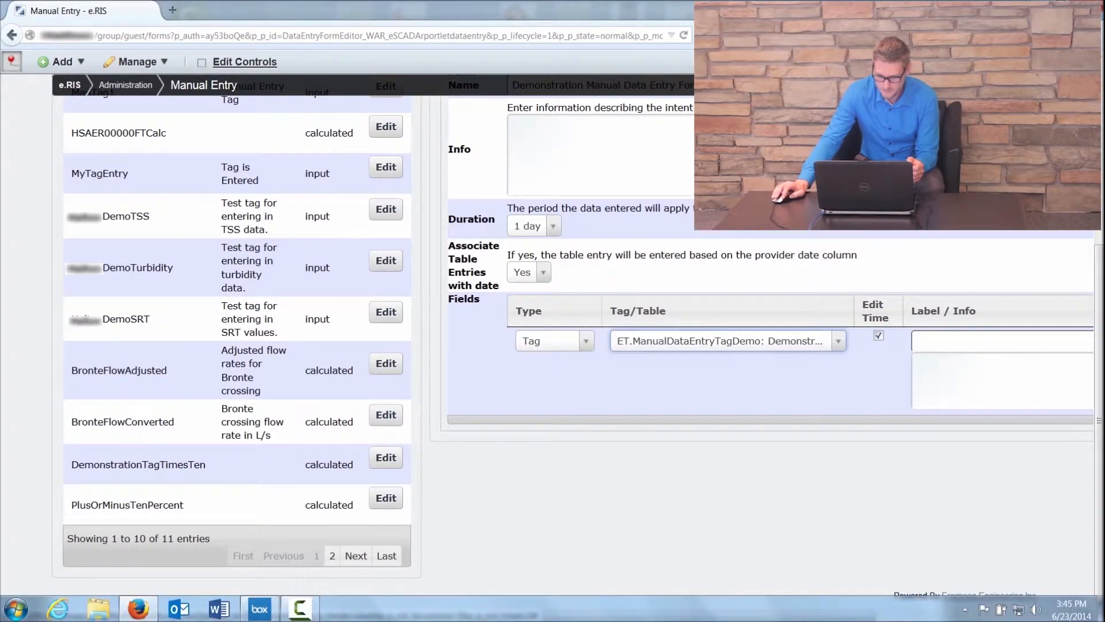
key(Down)
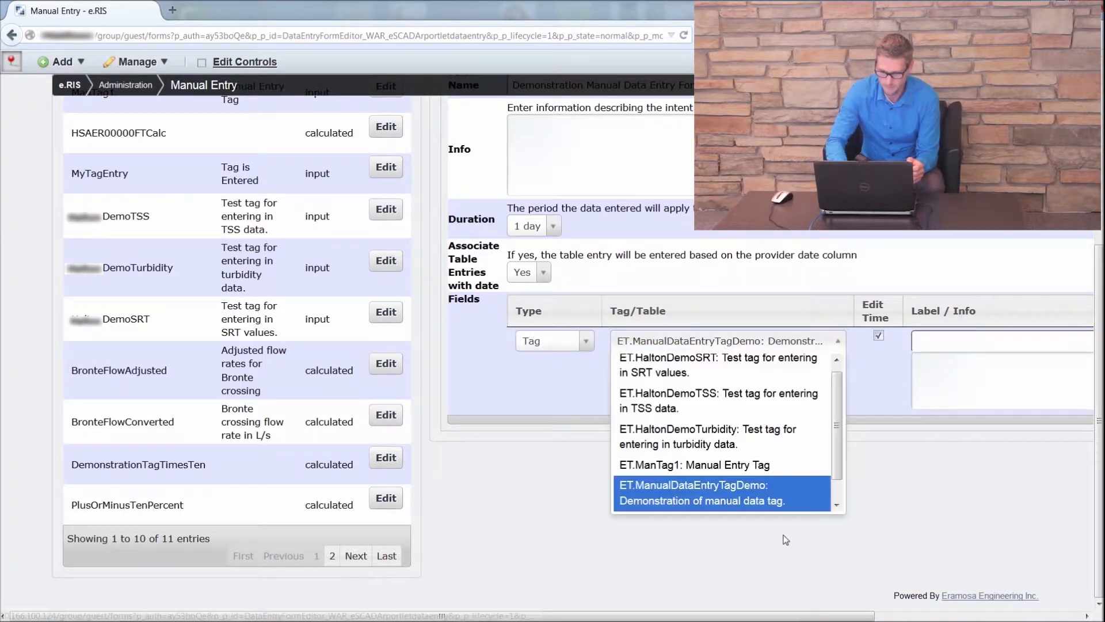
click(717, 502)
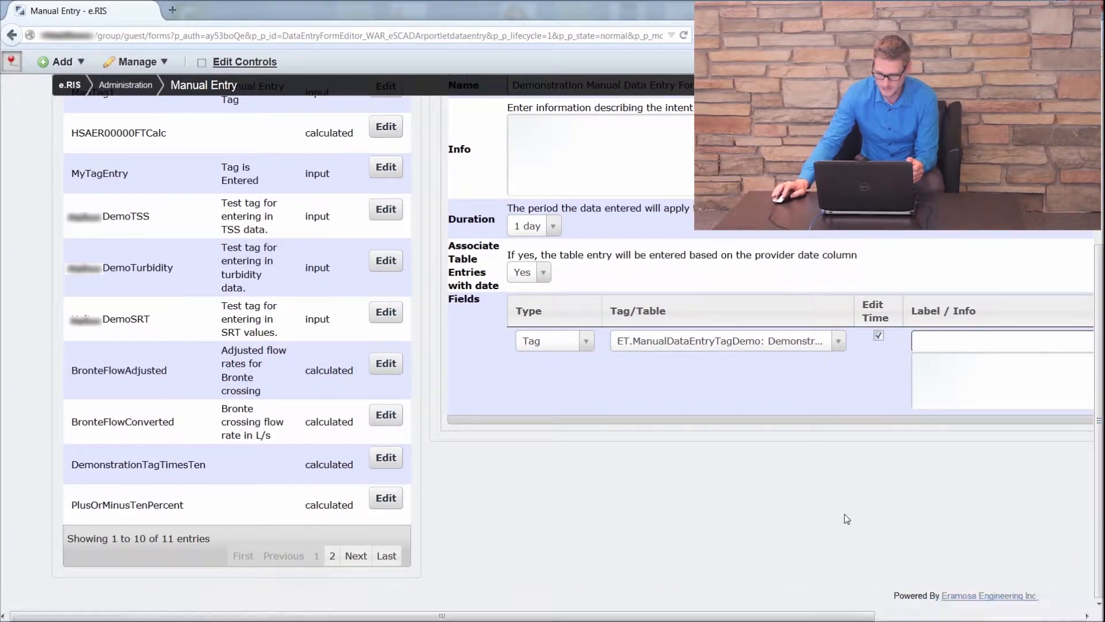
- Save the new data entry form definition
scroll(967, 449, up, 3)
scroll(722, 325, up, 3)
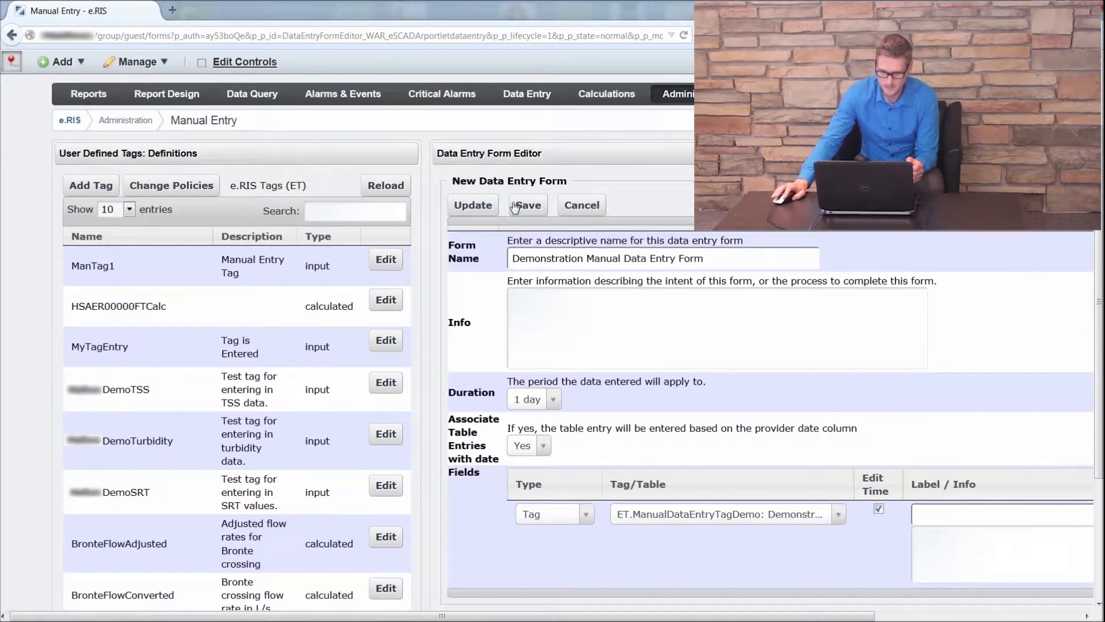
click(528, 206)
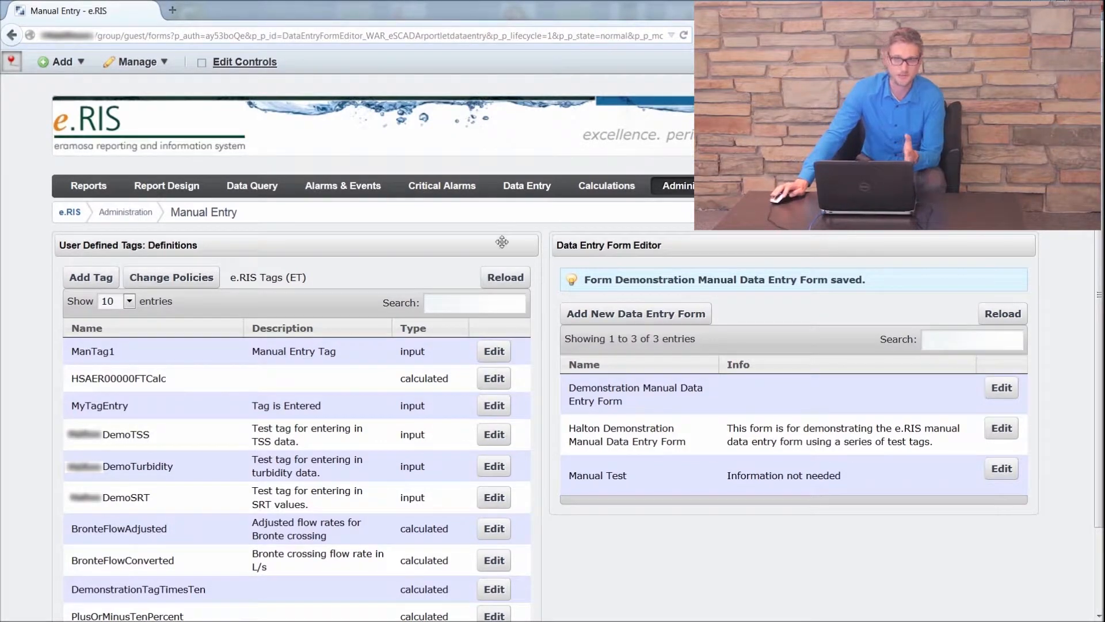
- Open the Data Entry page and turn on its edit controls
click(523, 187)
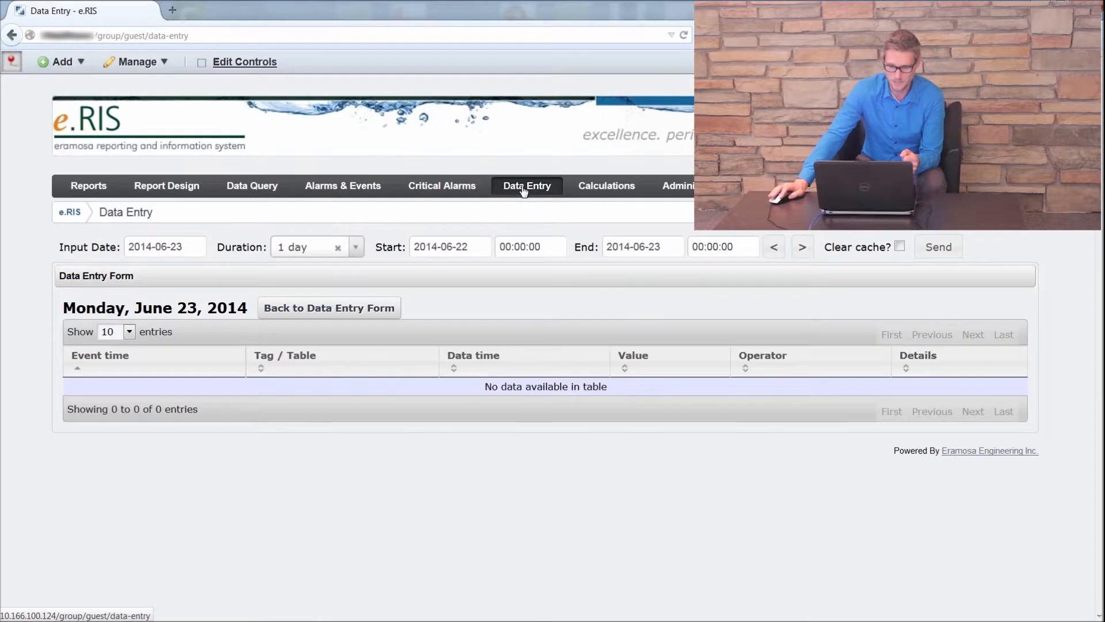
click(201, 63)
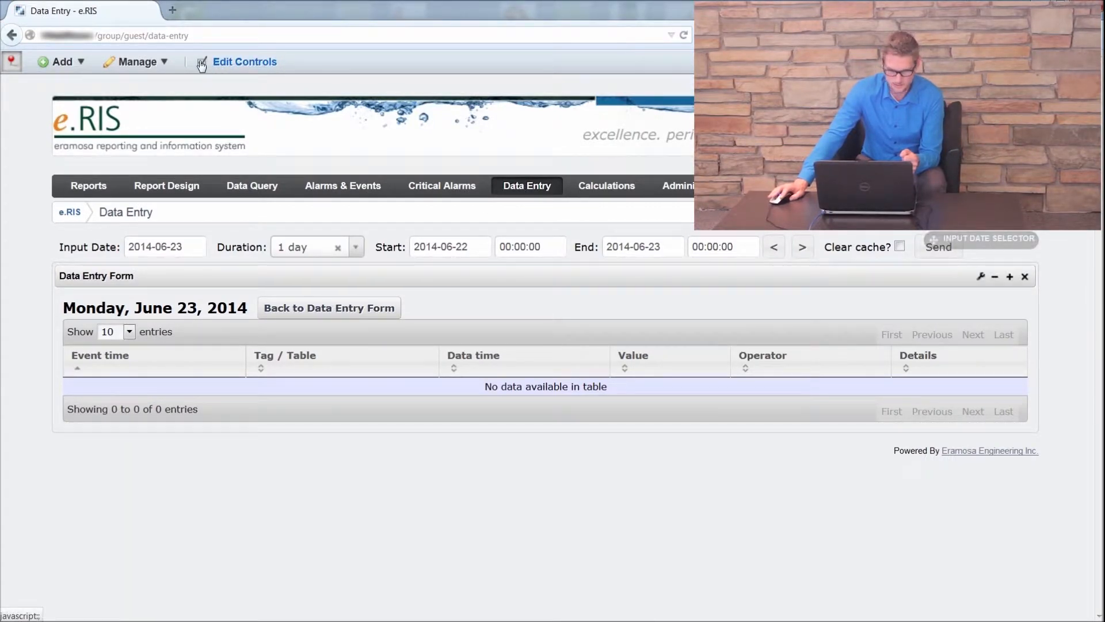
click(201, 62)
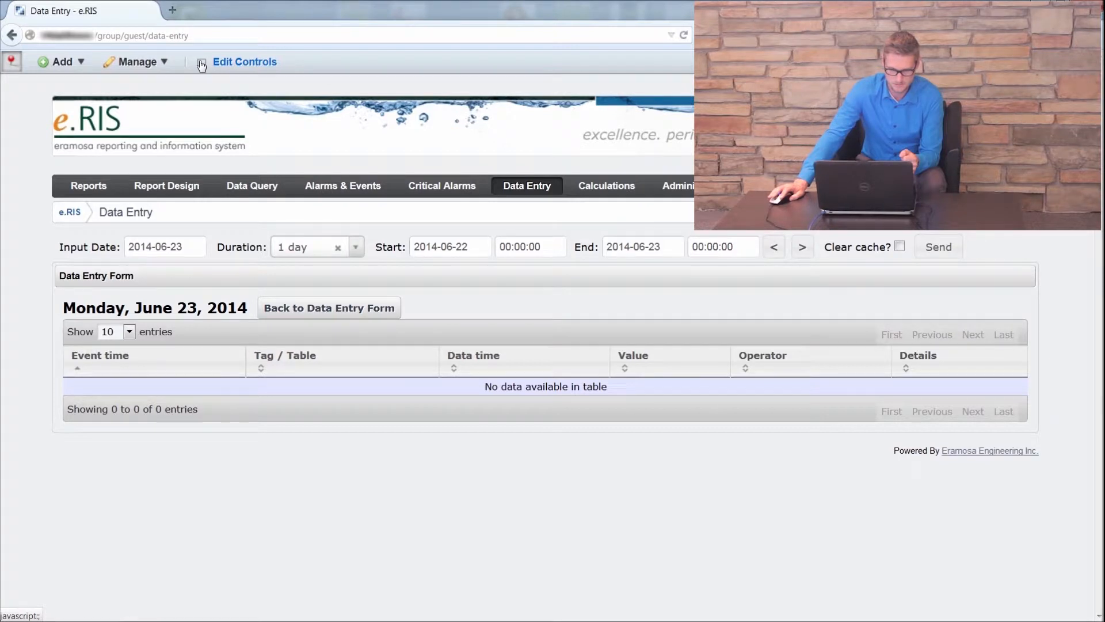
click(201, 63)
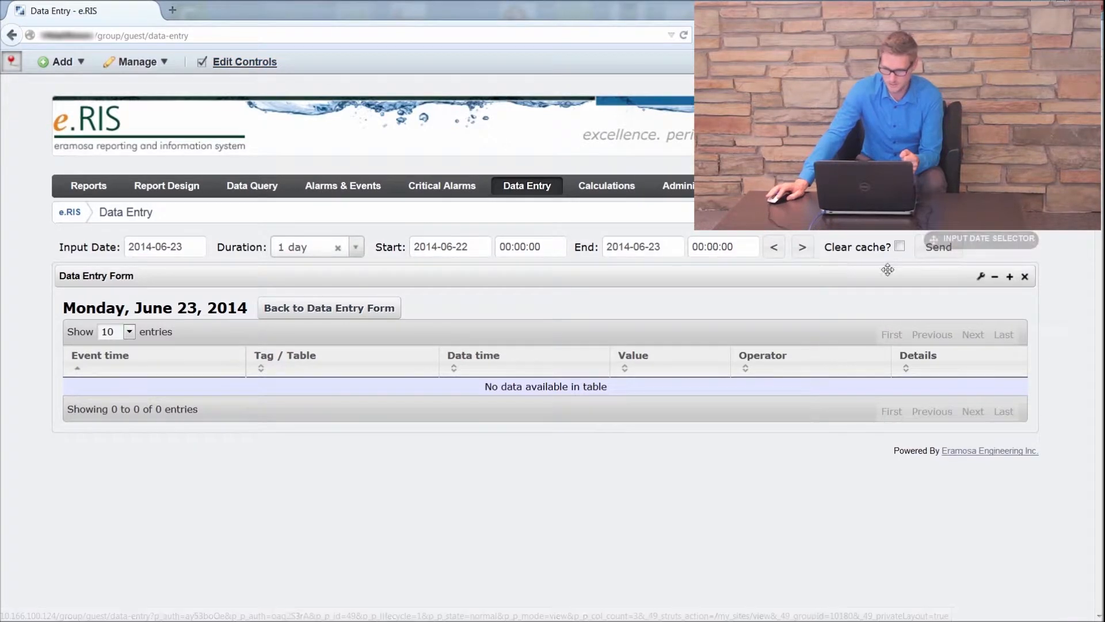
- Set the form definition in the Data Entry Form preferences to "Demonstration Manual Data Entry Form" and save the preferences
click(980, 277)
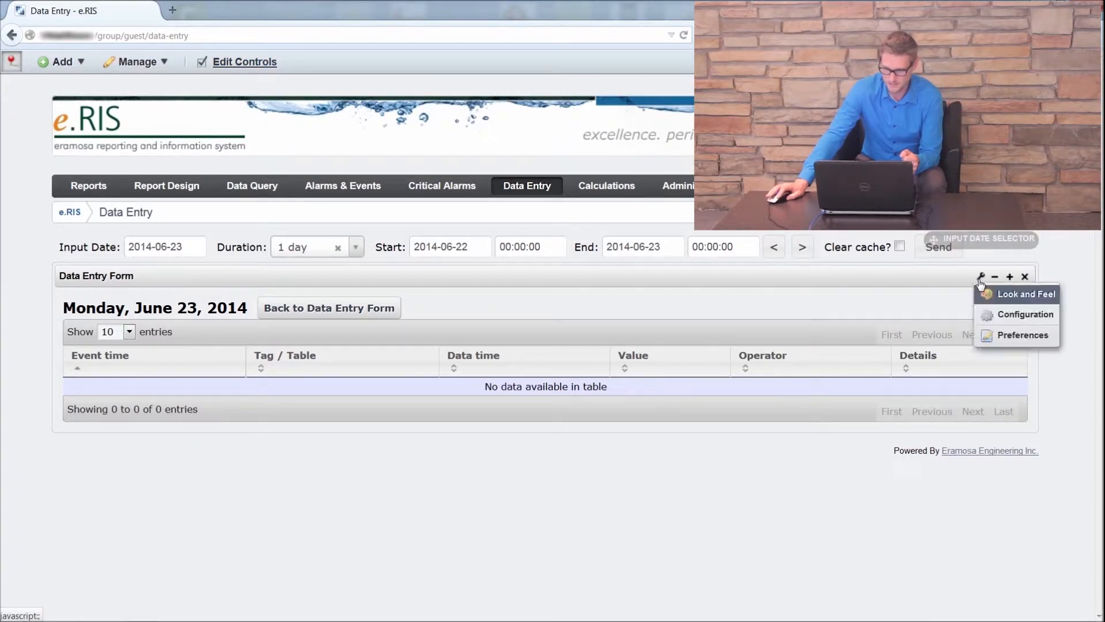
click(1011, 316)
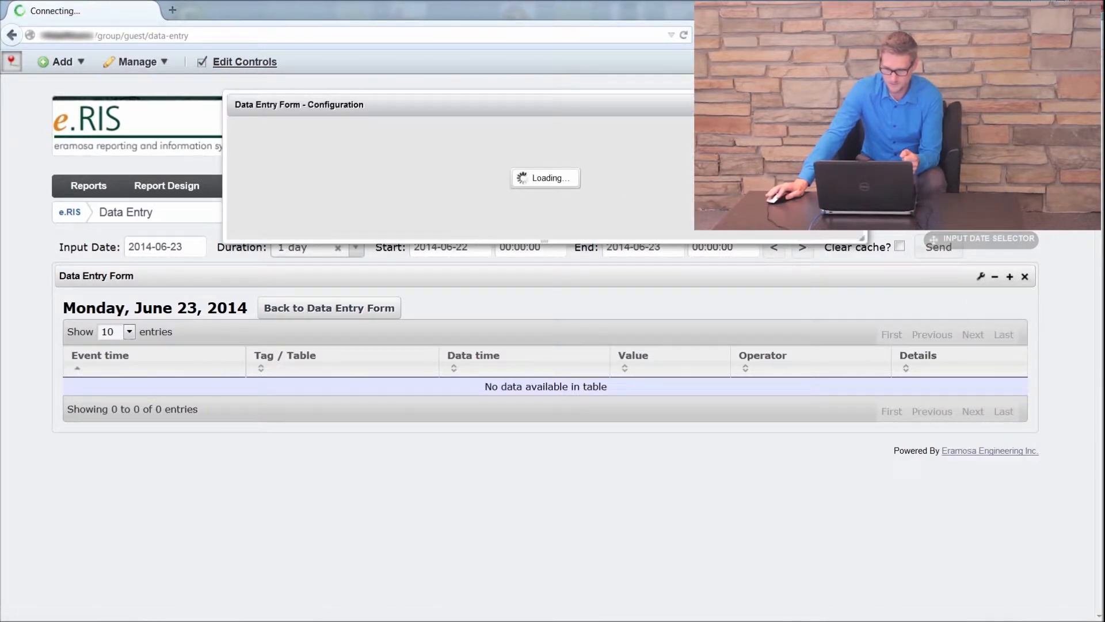
click(979, 282)
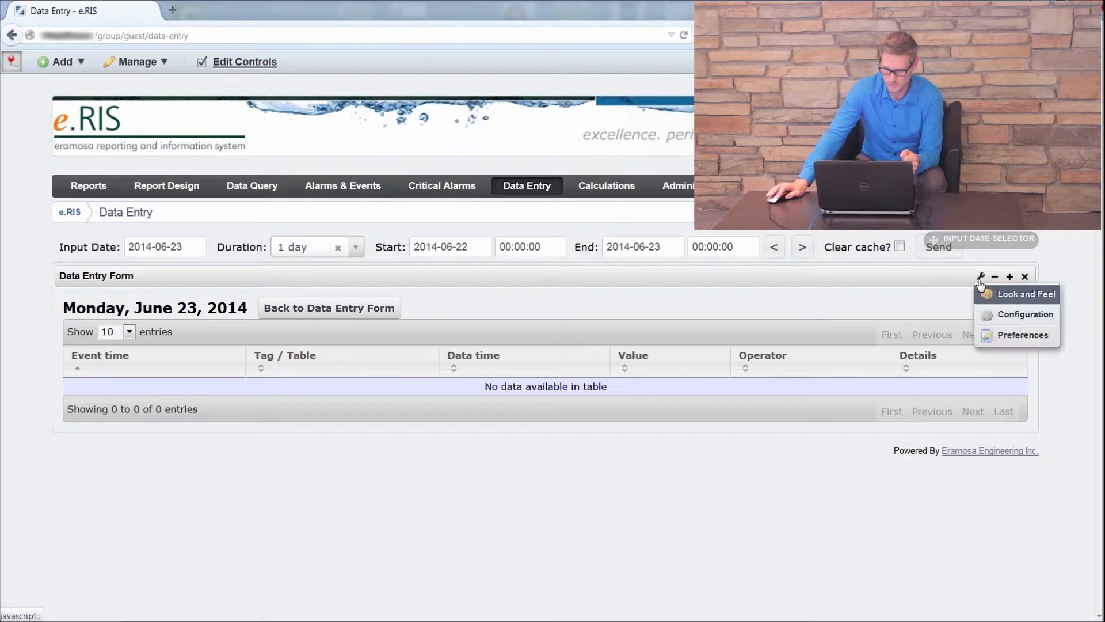
click(1011, 338)
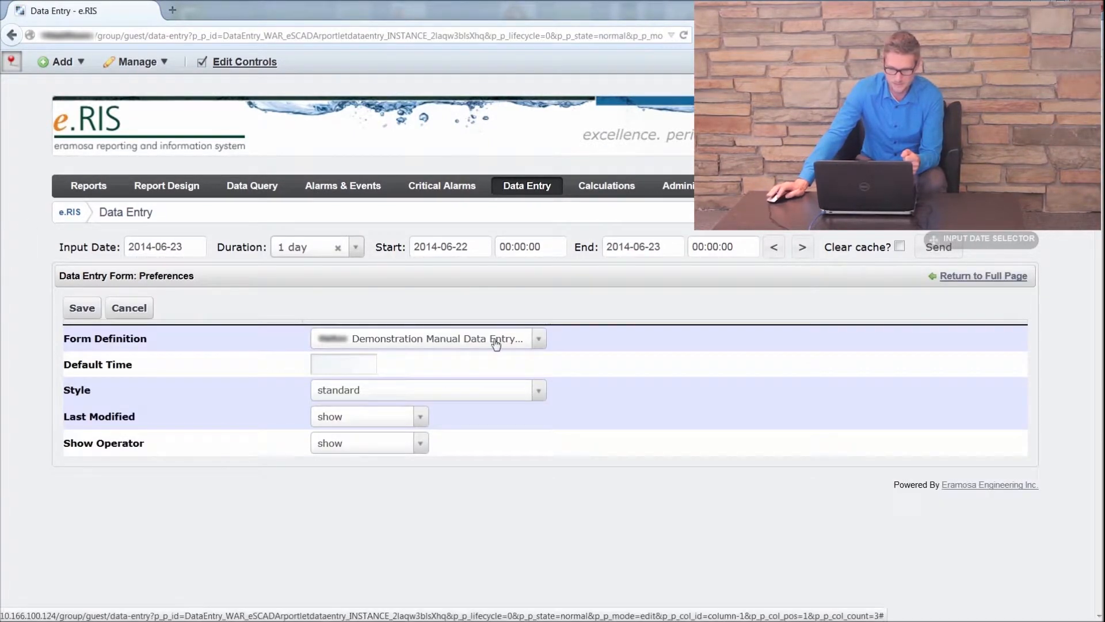
click(540, 339)
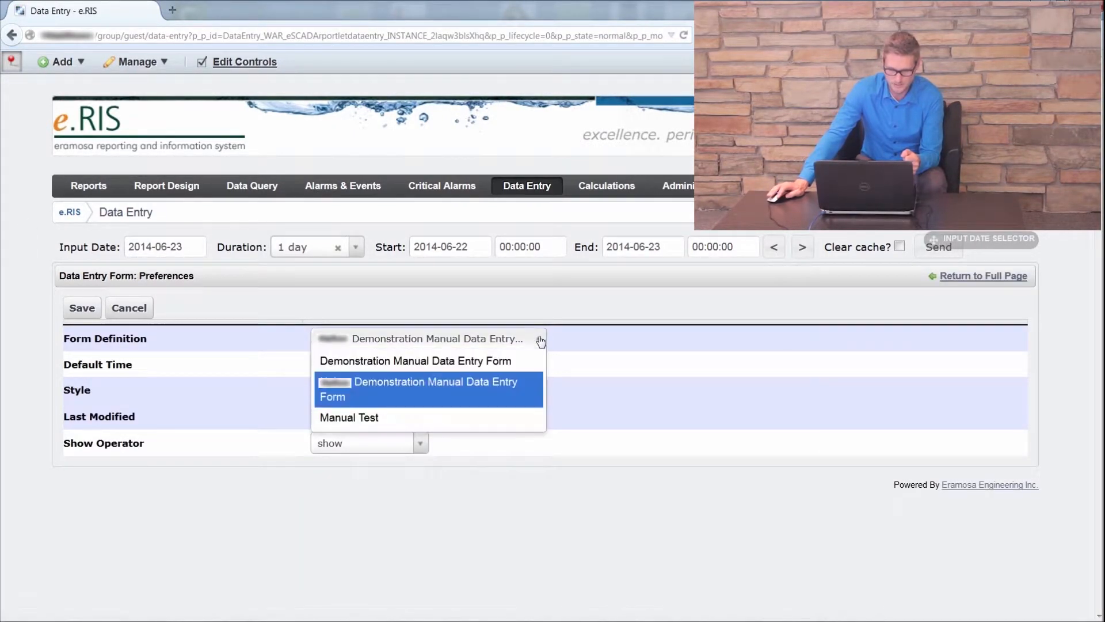
click(447, 361)
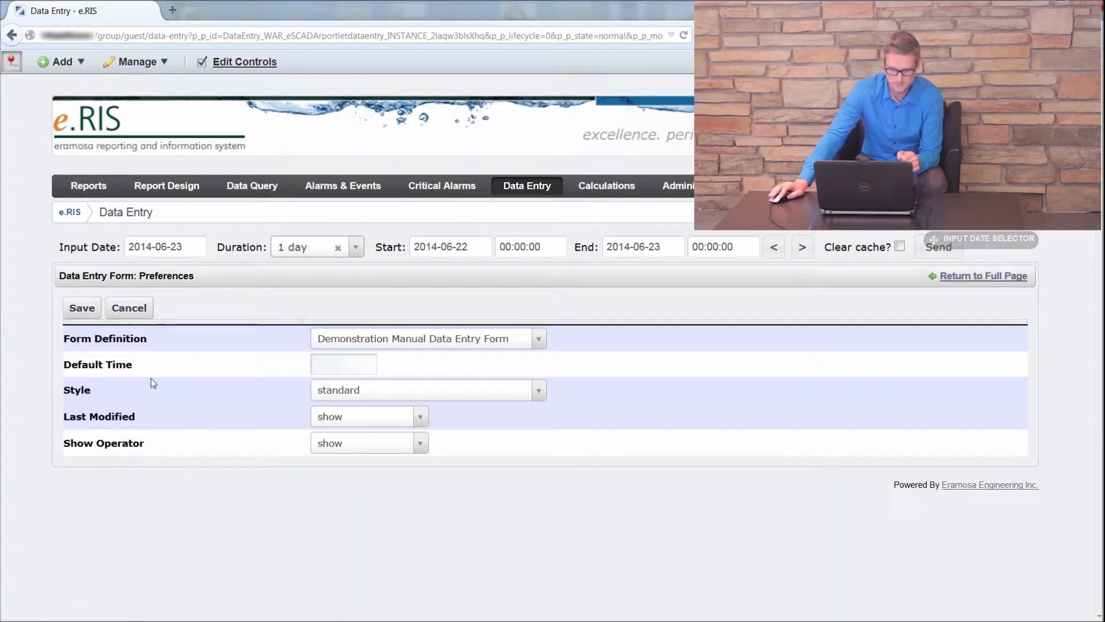
click(72, 303)
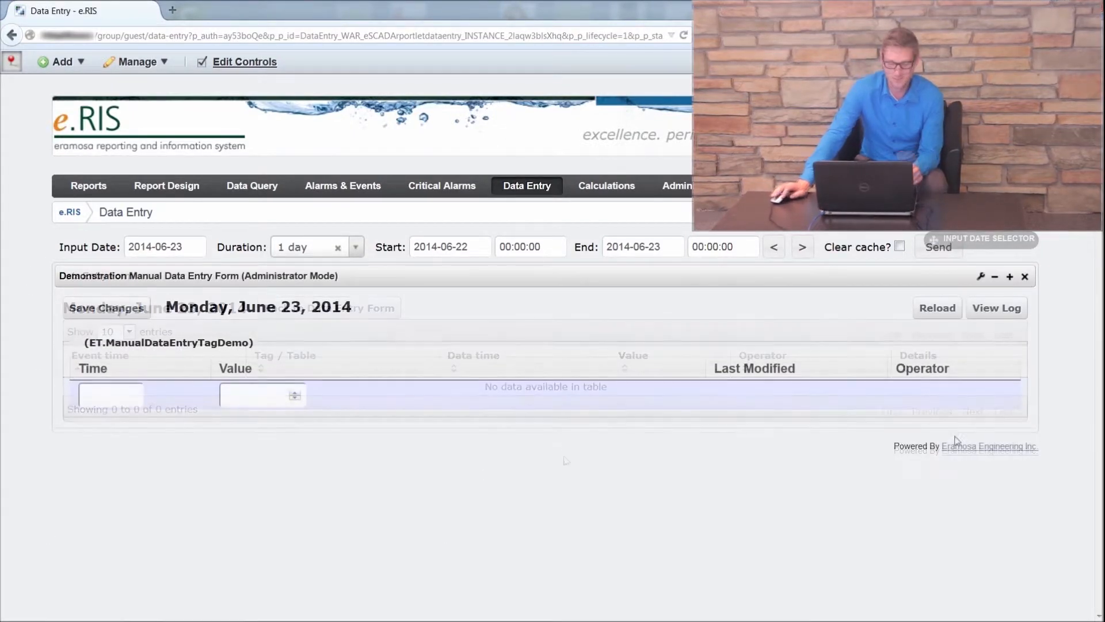
- Enter the value 87 at time 08:50:00 for ET.ManualDataEntryTagDemo and save the changes
click(118, 396)
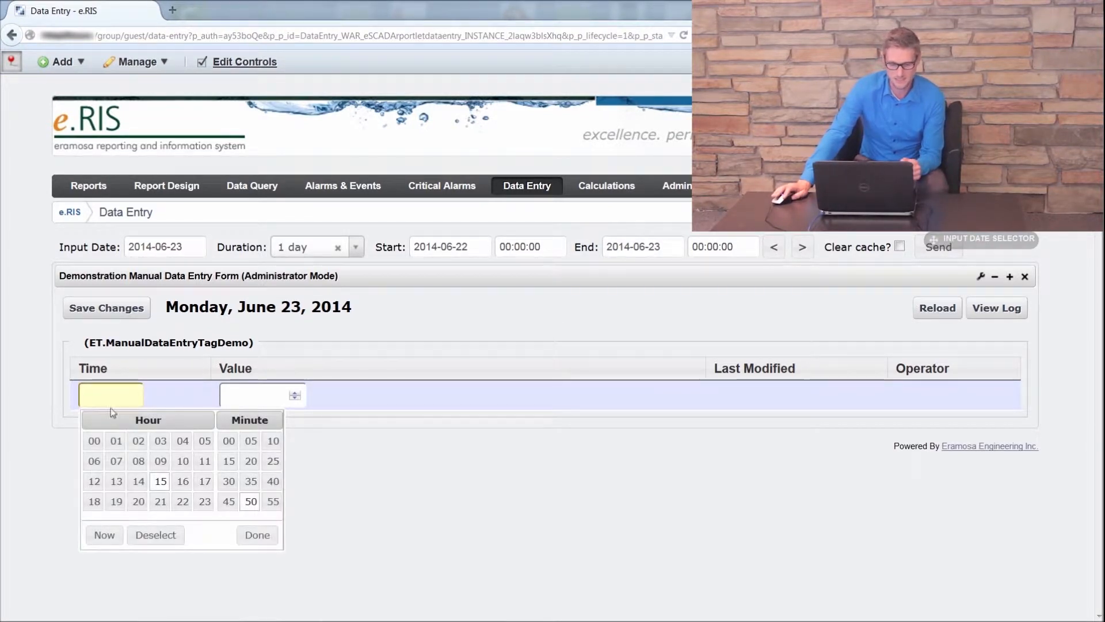
click(50, 368)
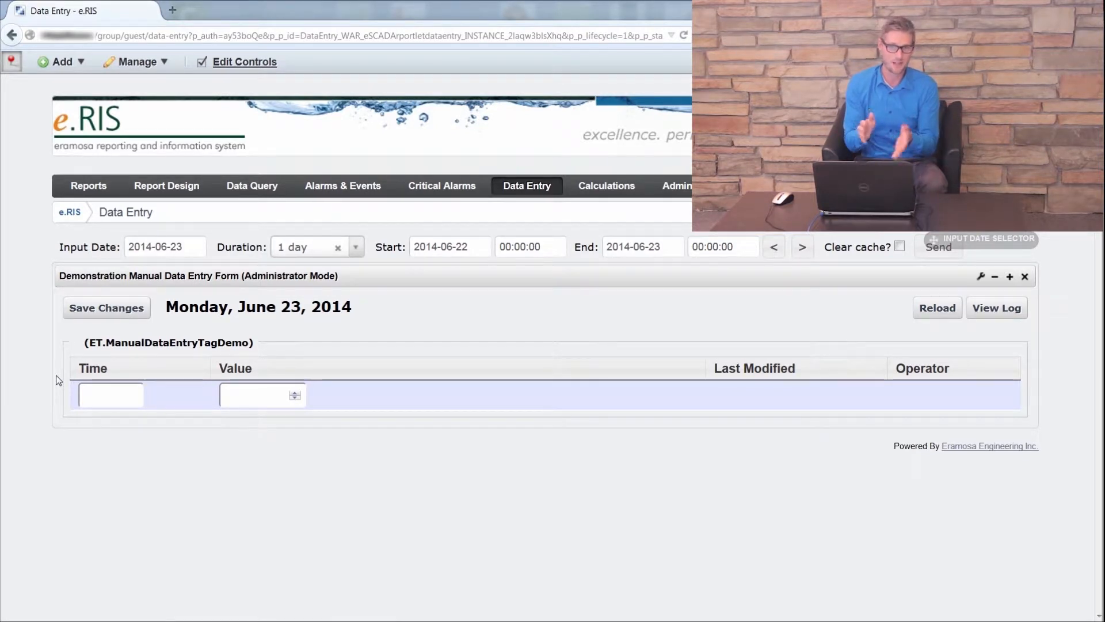
click(110, 394)
click(138, 461)
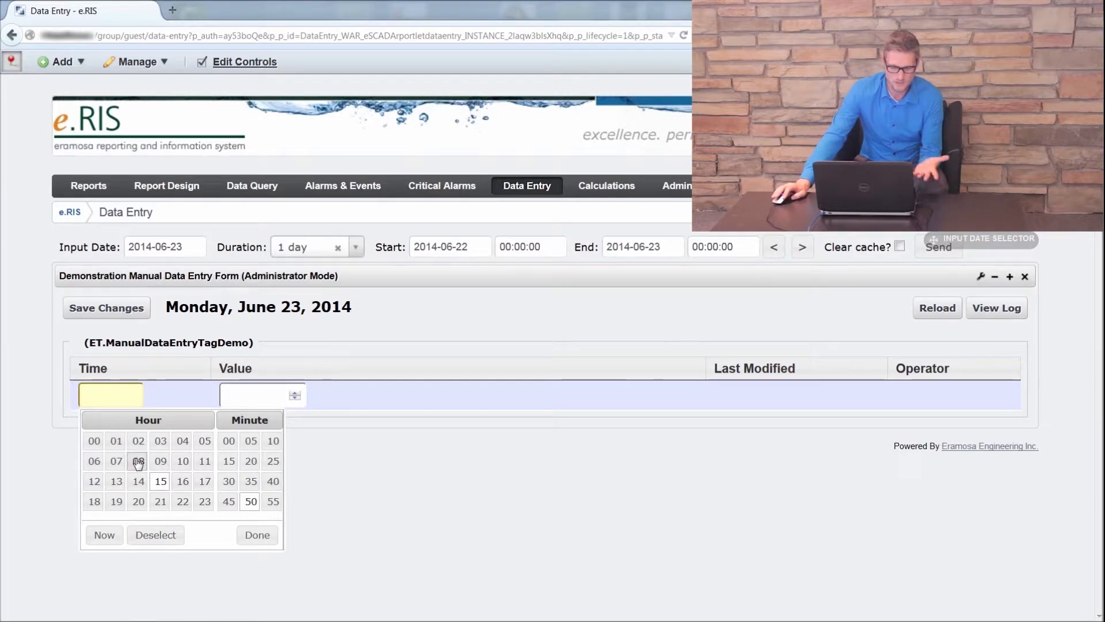
click(257, 535)
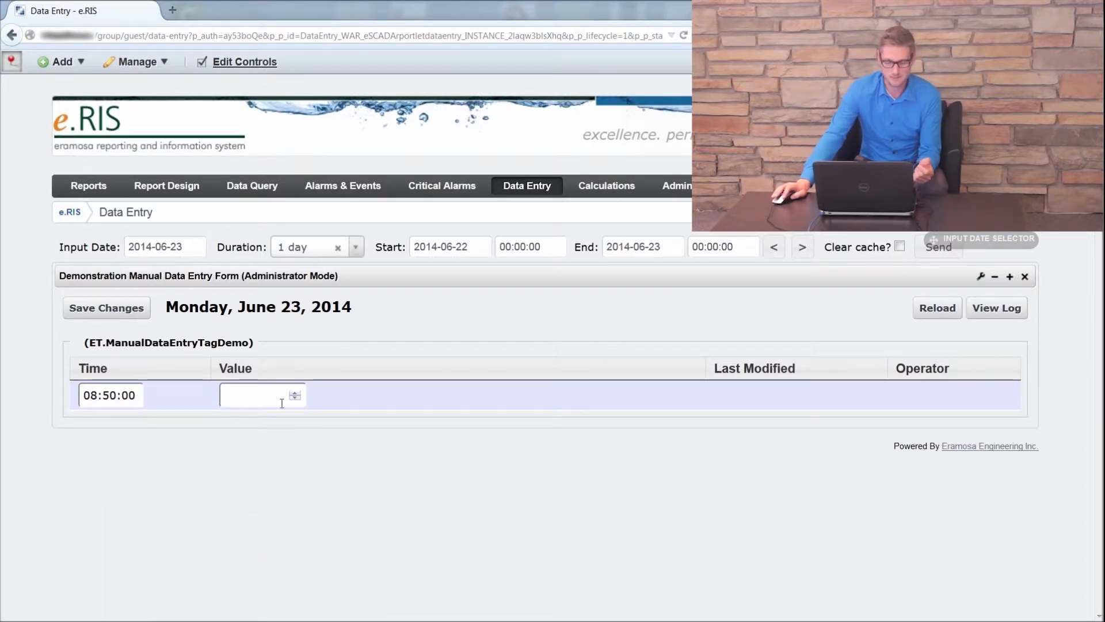
text(87)
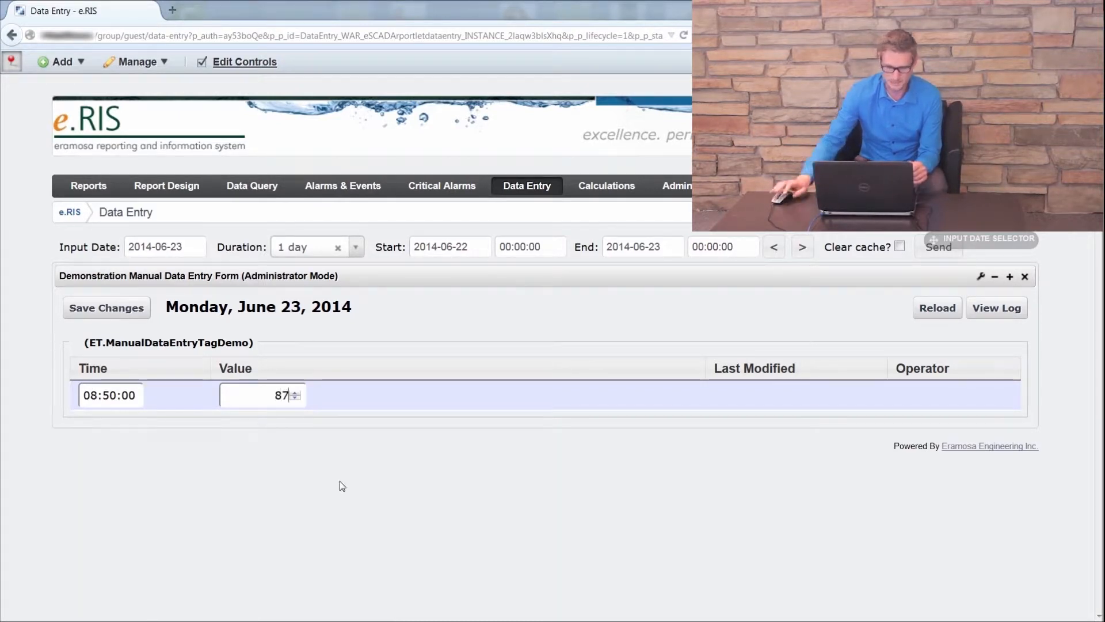
click(109, 308)
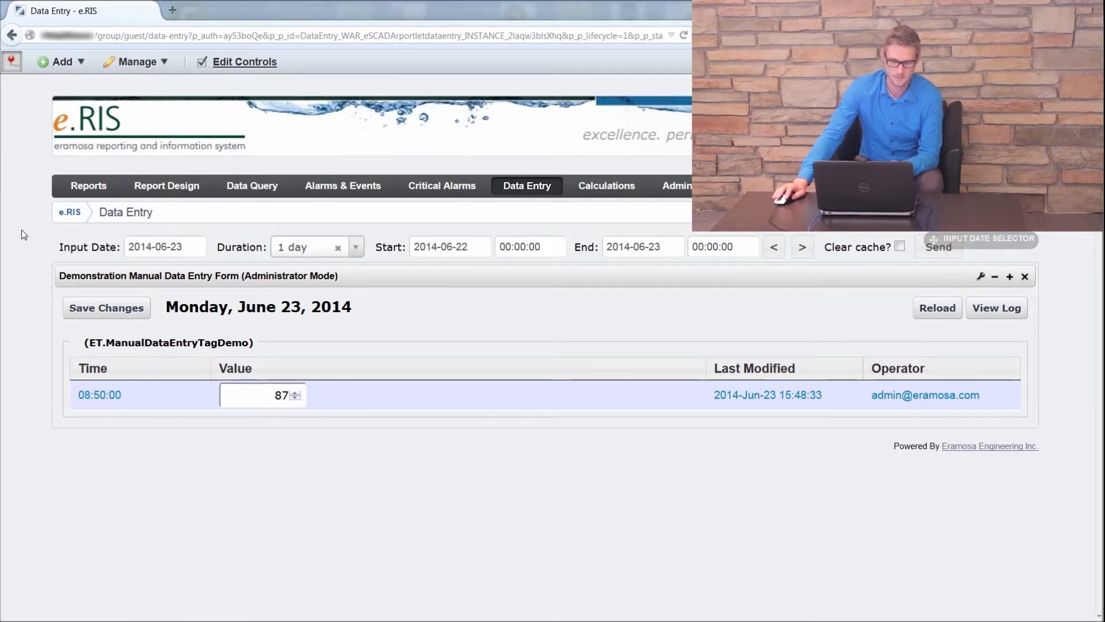
- Open the ad hoc query on the Data Query page for editing and remove all of its existing tags
click(251, 186)
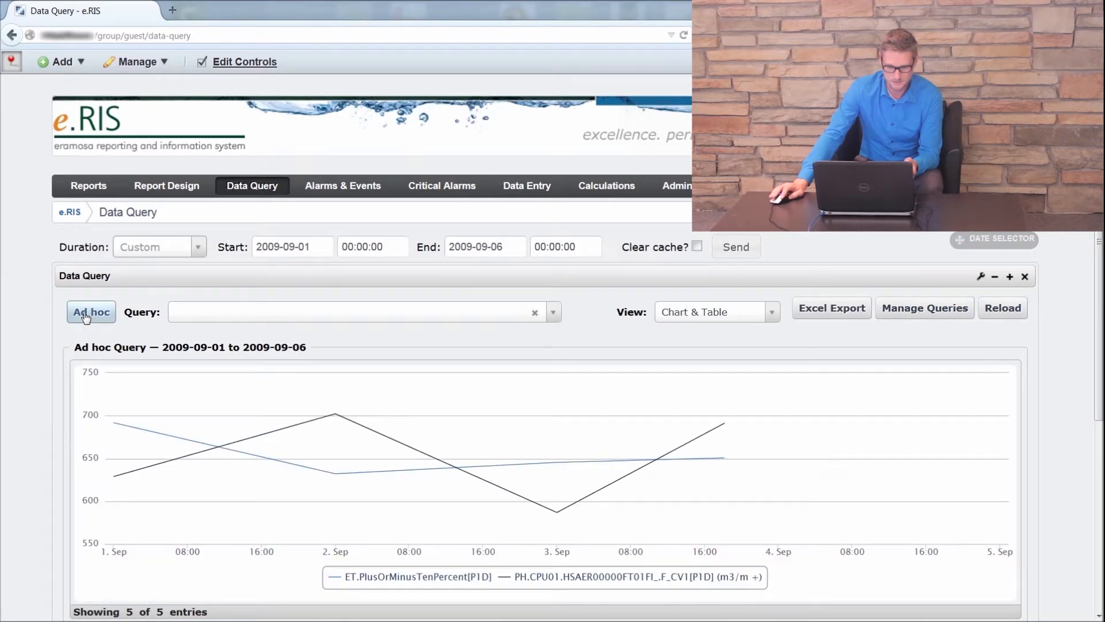
click(73, 319)
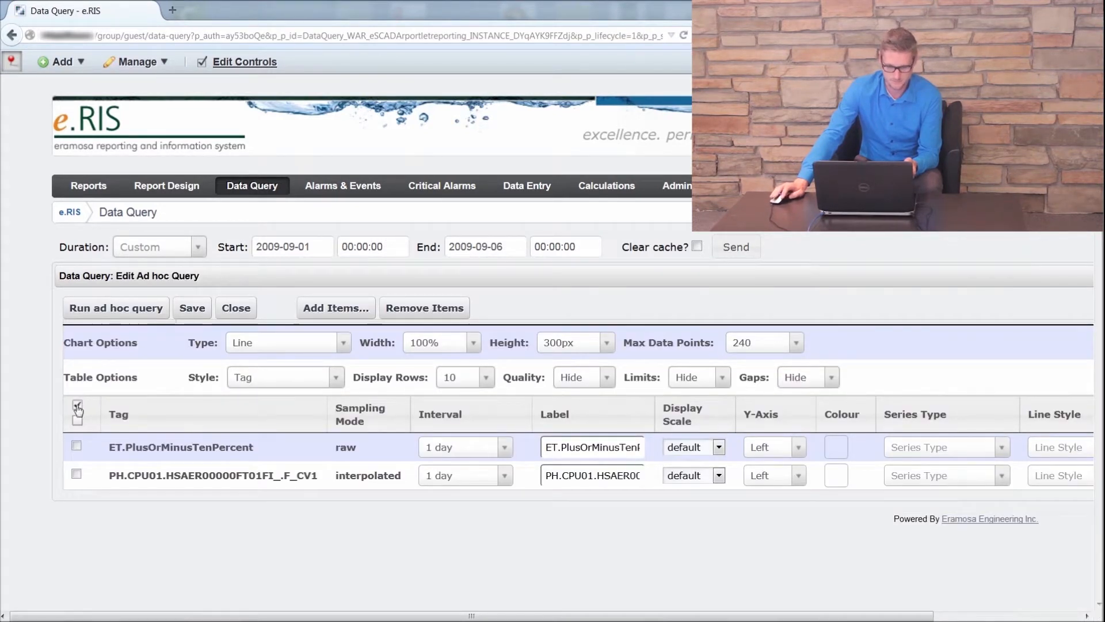
click(77, 406)
click(424, 308)
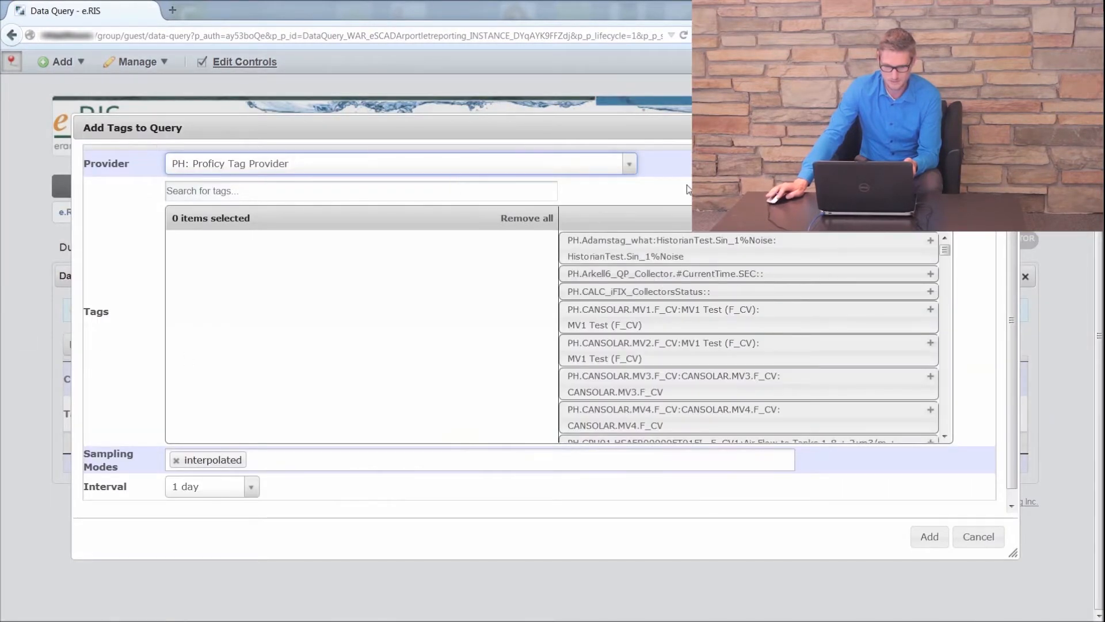
- Find ET.ManualDataEntryTagDemo under the ET: e.RIS Tags provider by searching for "manual" and add it to the query
click(632, 168)
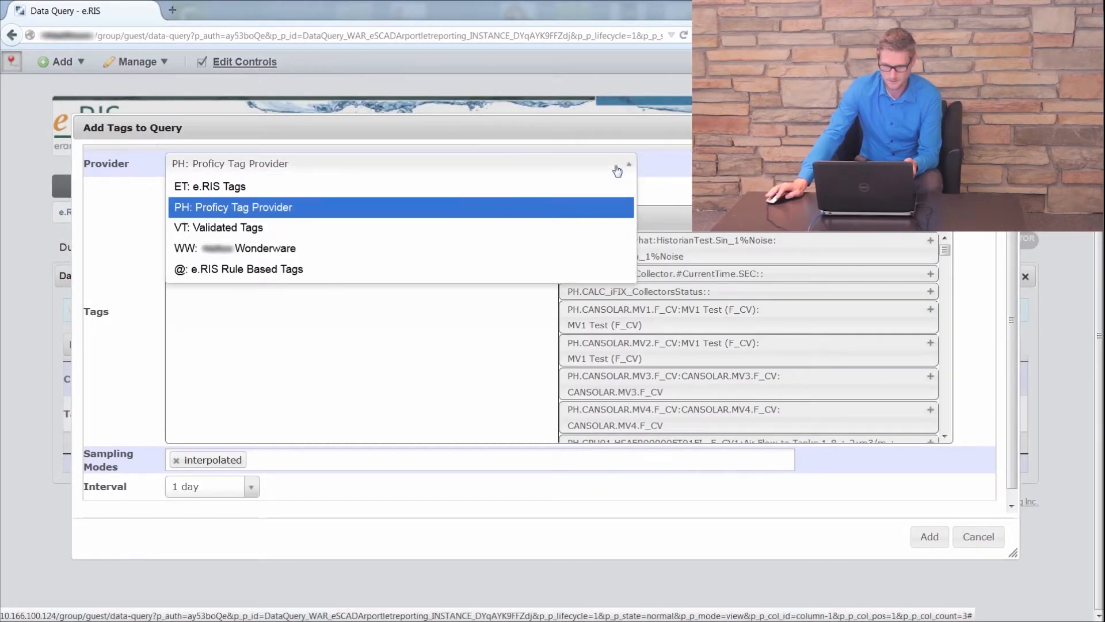
click(198, 186)
click(248, 192)
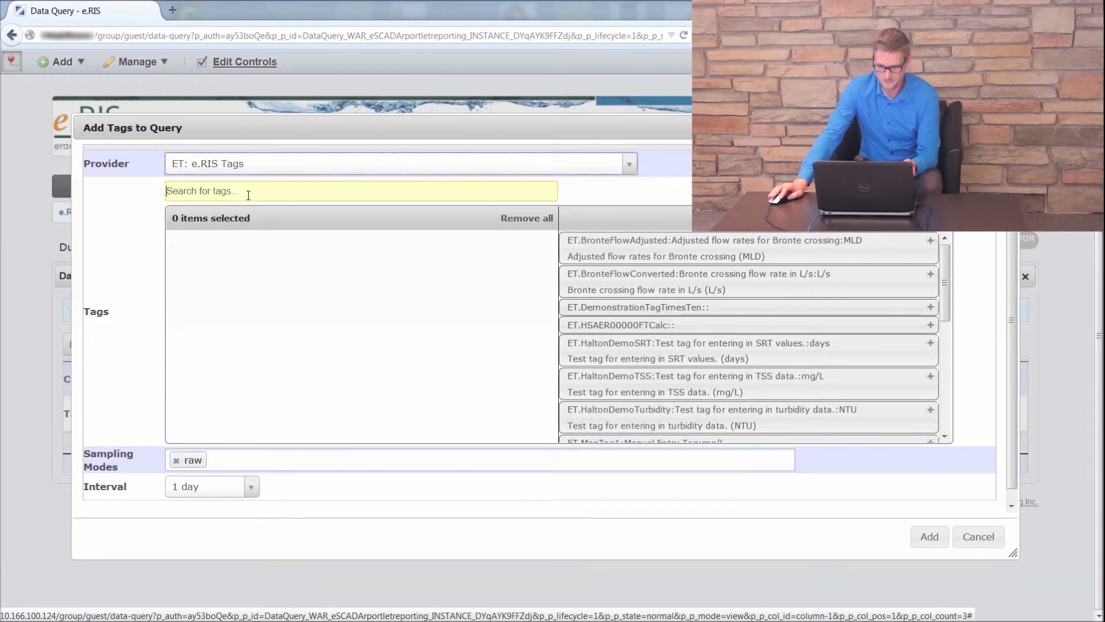
text(manual)
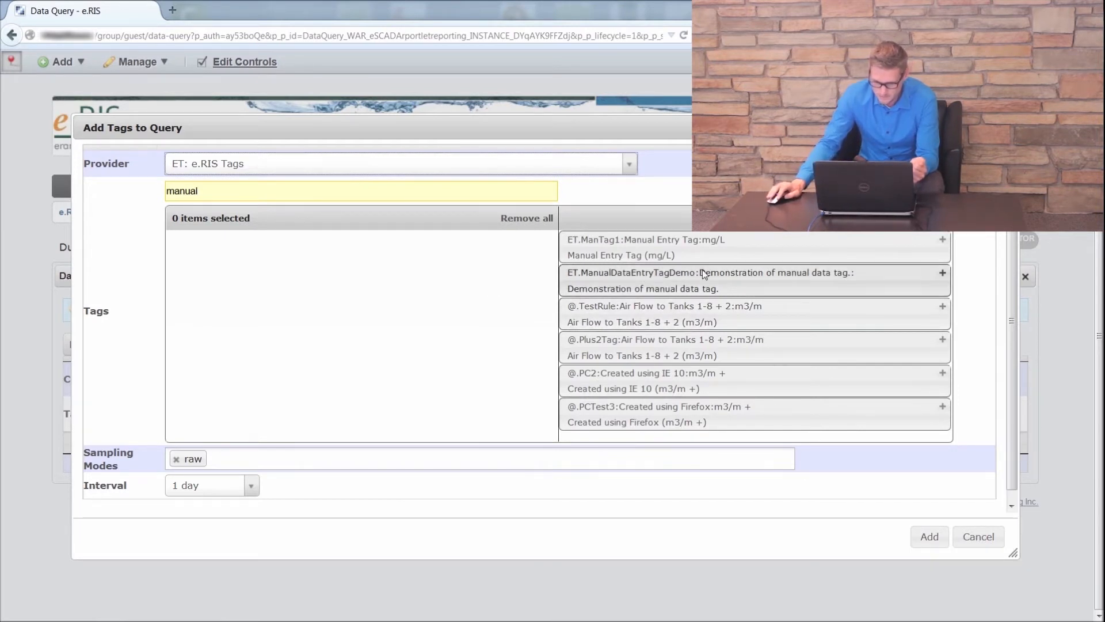
drag(704, 281, 184, 254)
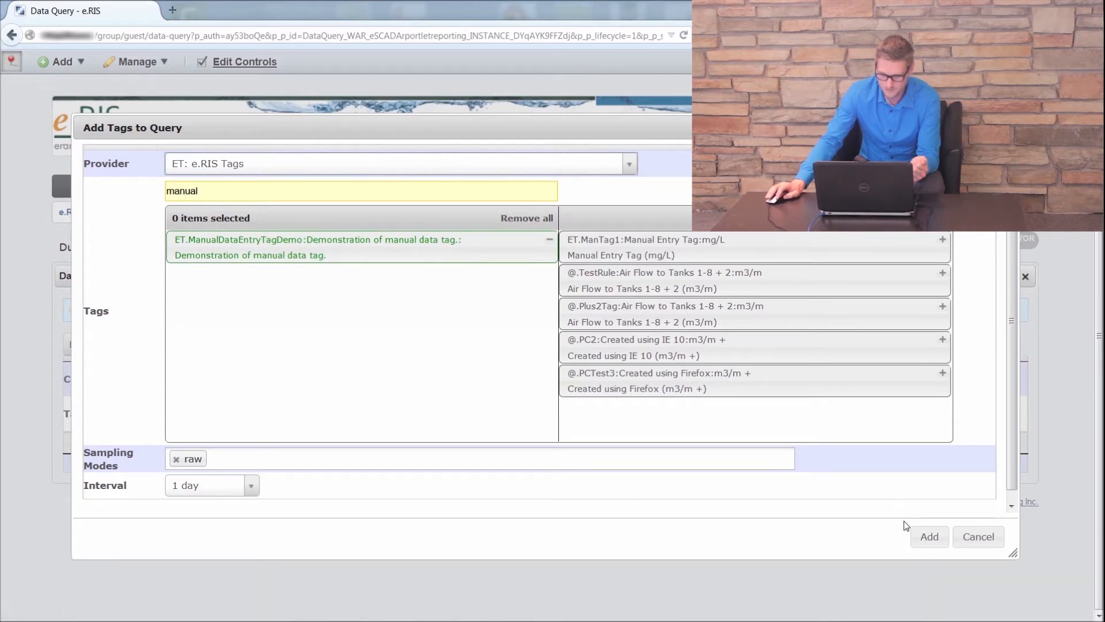
click(928, 537)
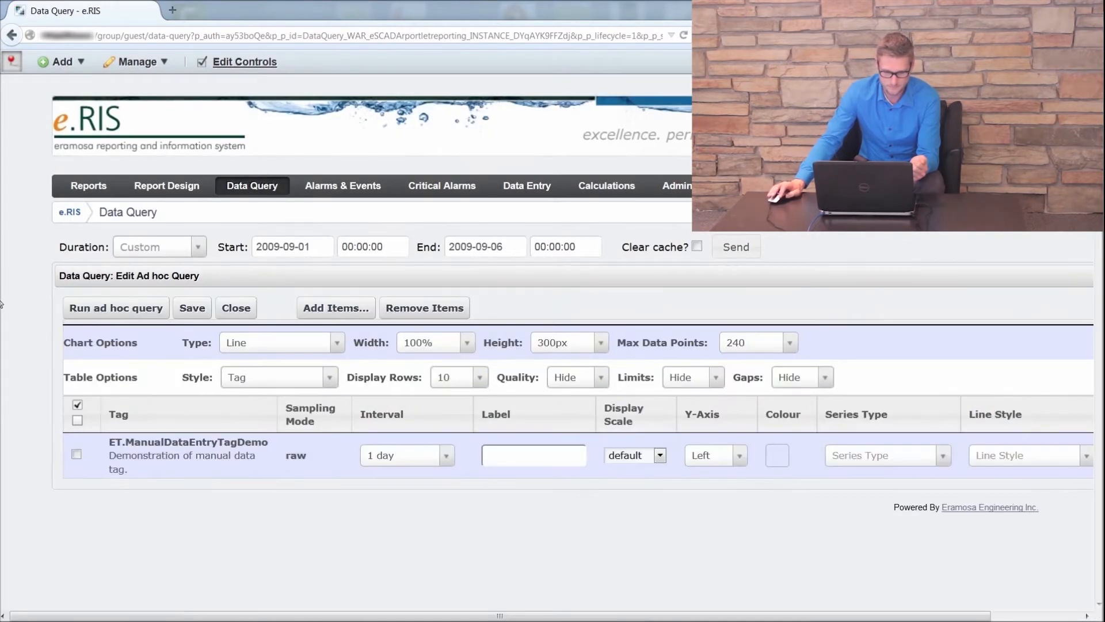
- Choose June 23, 2014 in the calendar for the query's start date
click(263, 246)
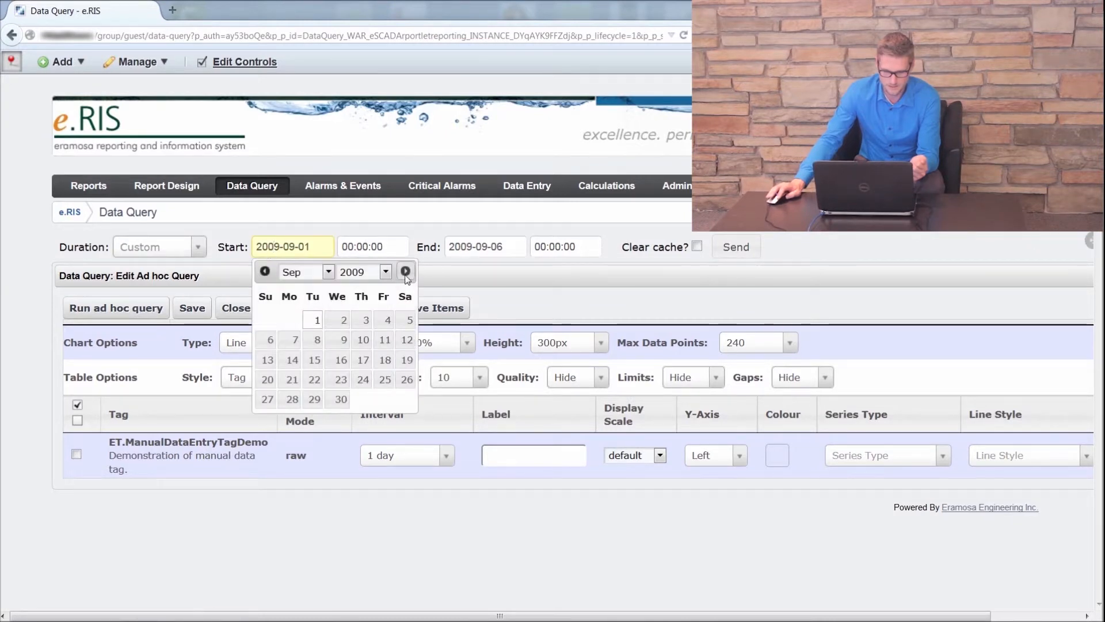
click(326, 272)
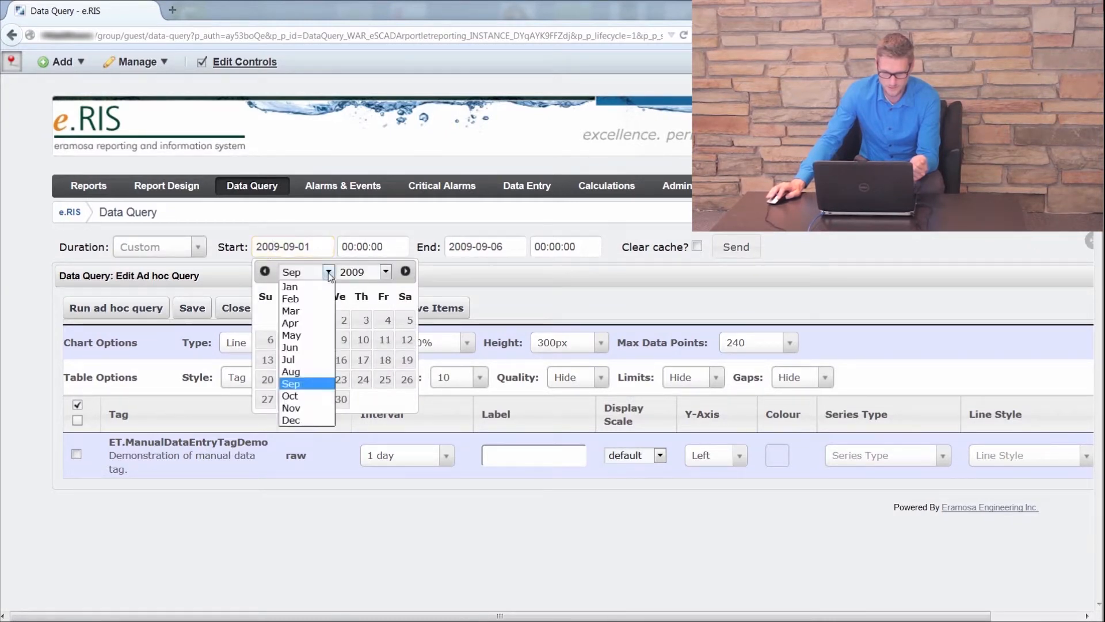
click(311, 358)
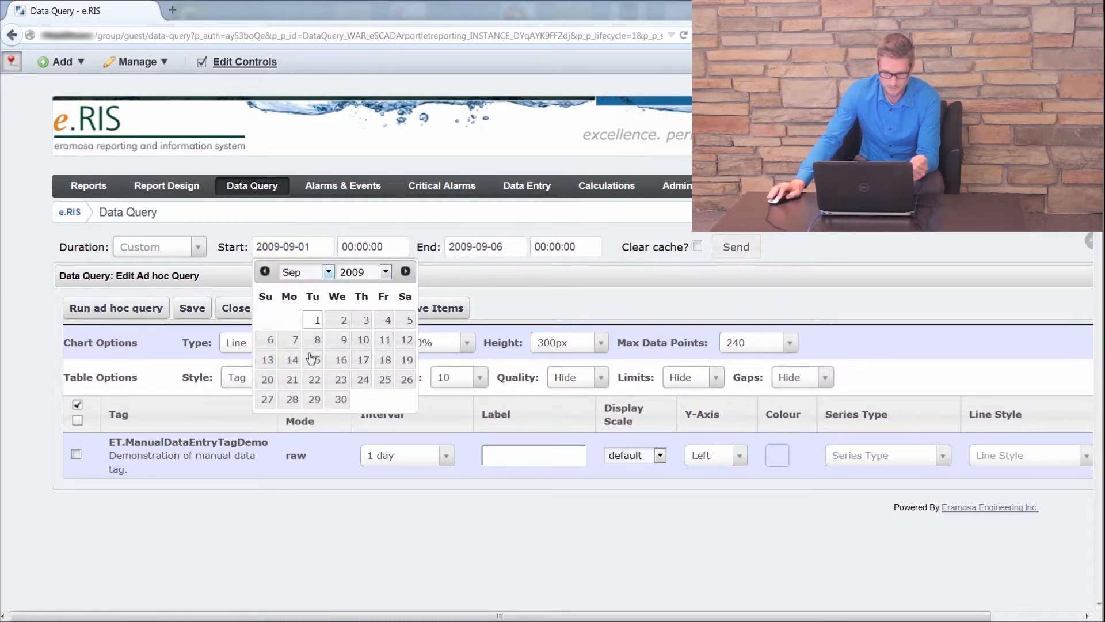
click(385, 272)
click(357, 467)
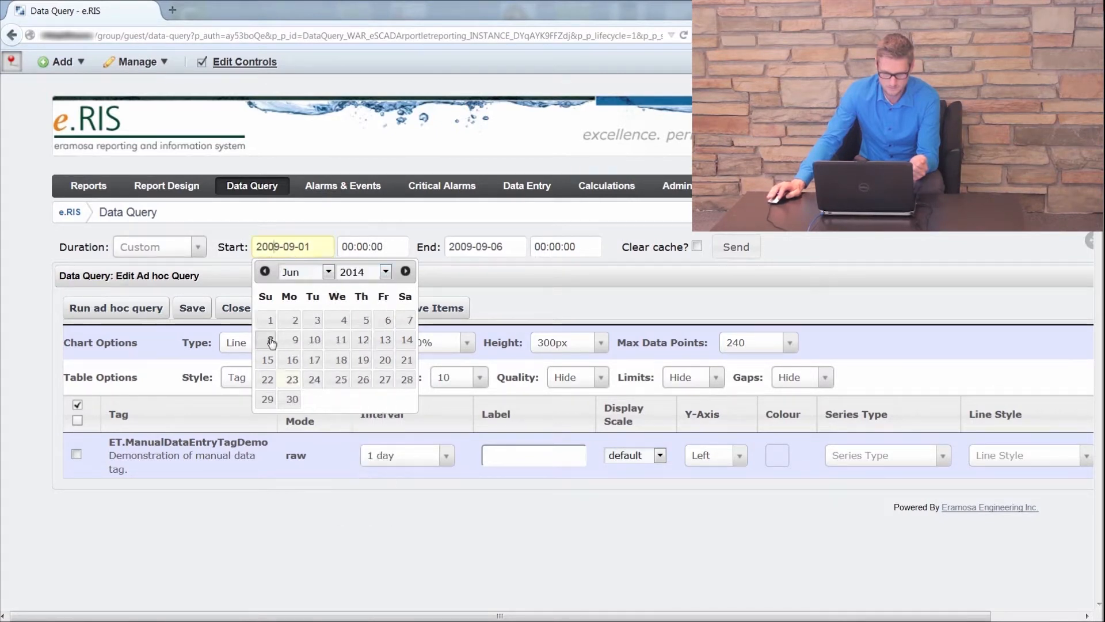
click(288, 379)
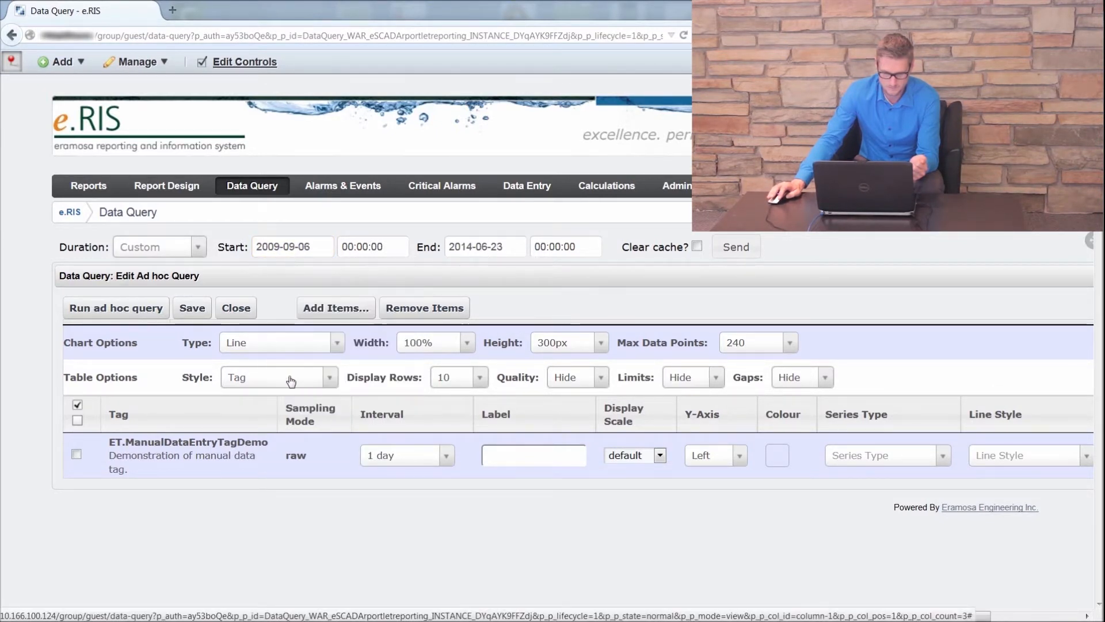
- Set the query's date range to start on 2014-06-23 and end on 2014-06-24
click(287, 246)
click(385, 272)
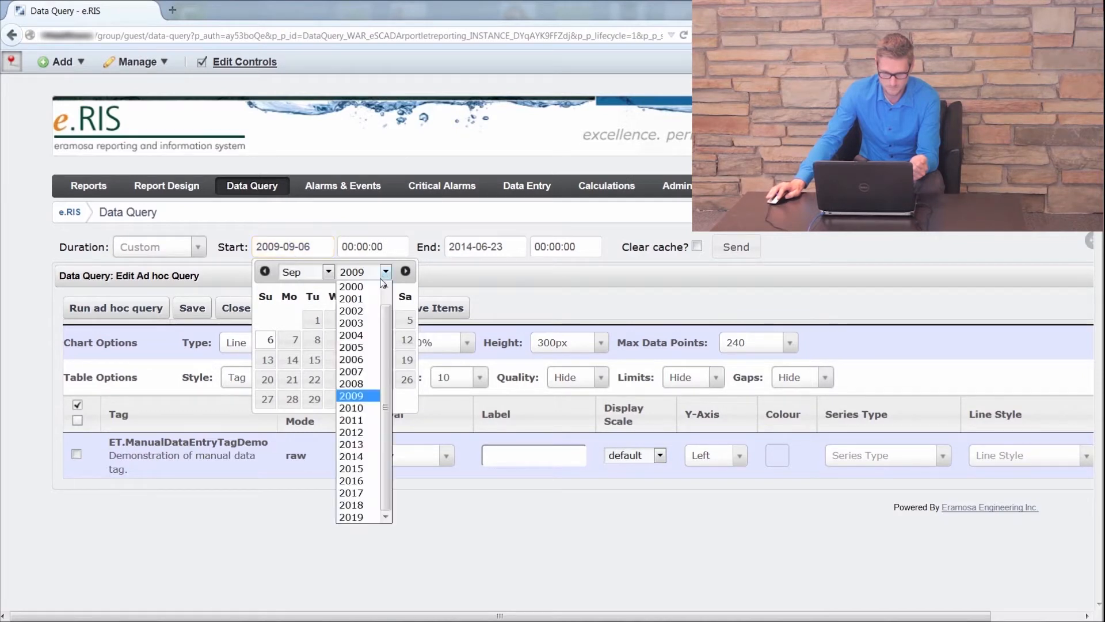
click(354, 456)
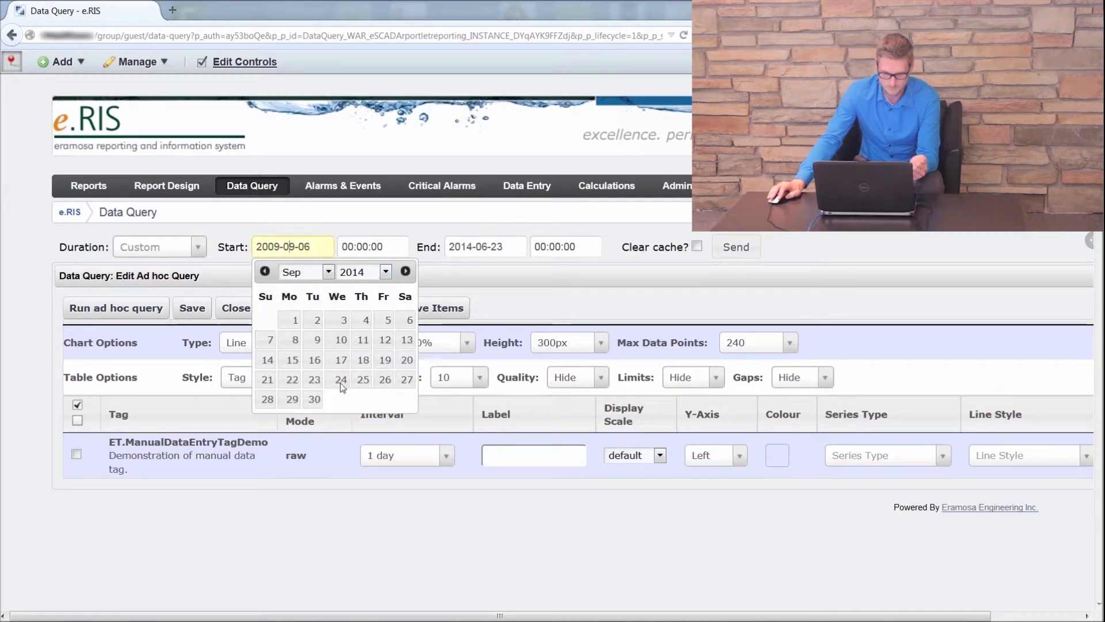
click(328, 271)
click(310, 347)
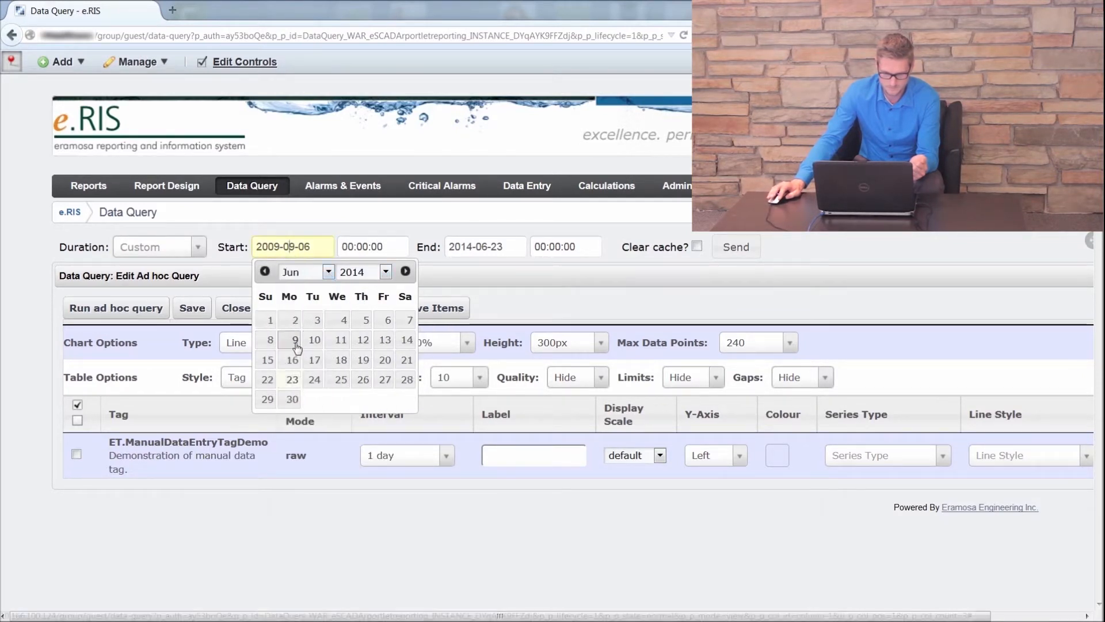
click(293, 380)
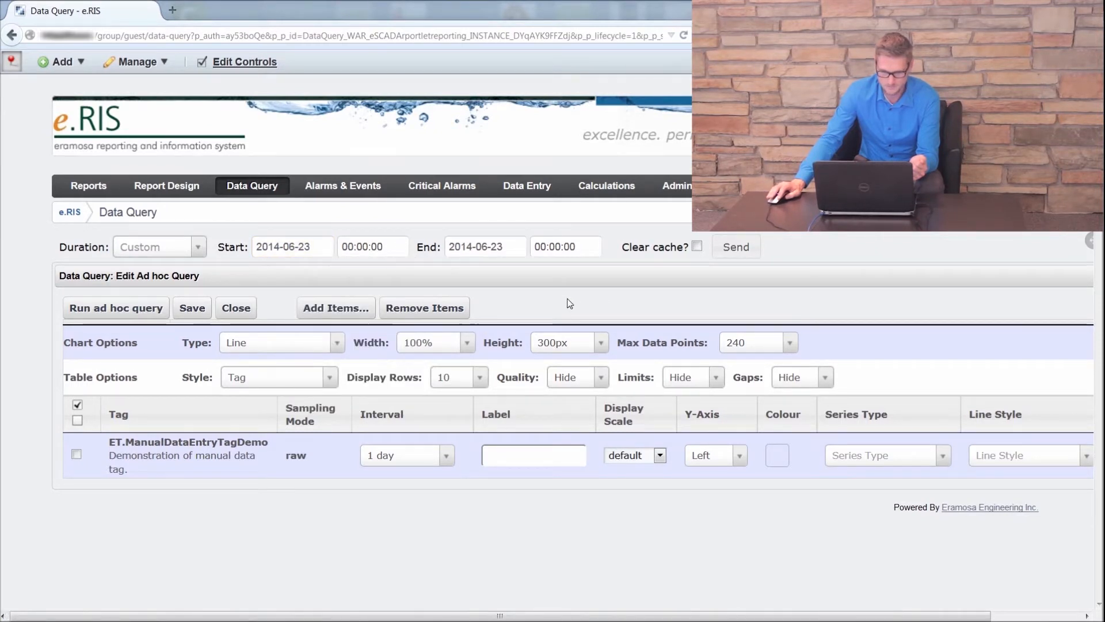
click(499, 248)
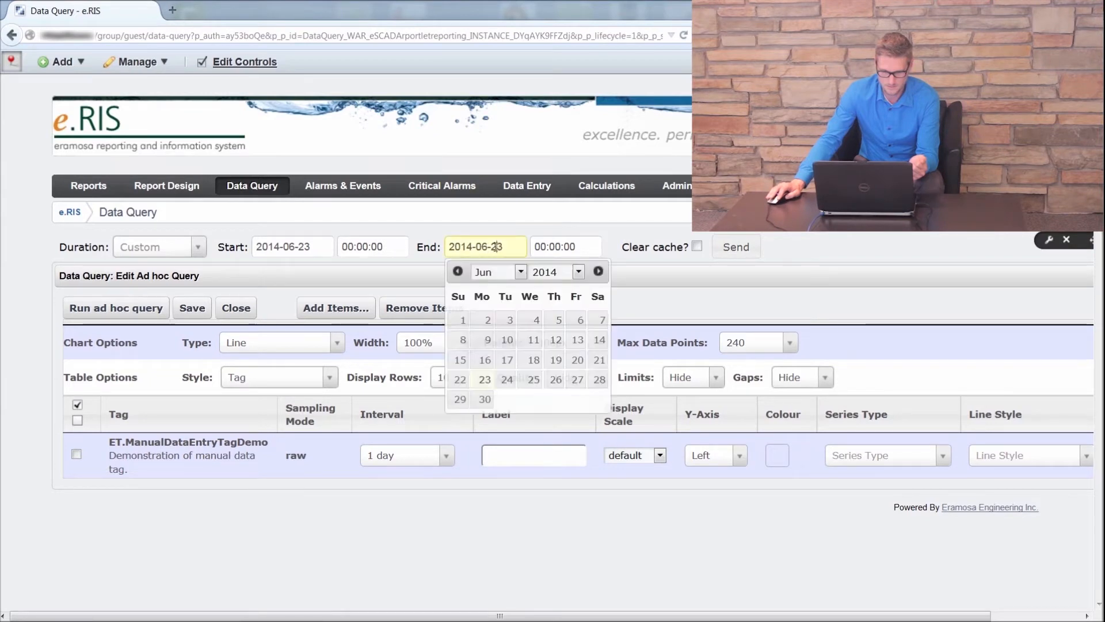
click(505, 375)
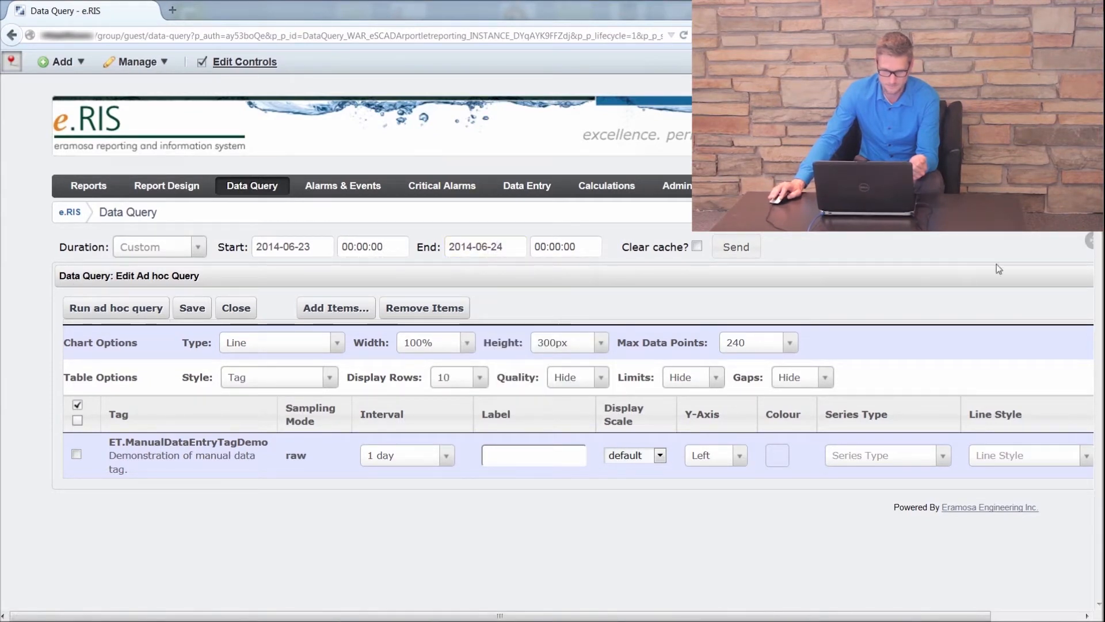
- Run the ad hoc query, resubmit the selected date range with the cache cleared, and view the resulting chart and table
click(118, 309)
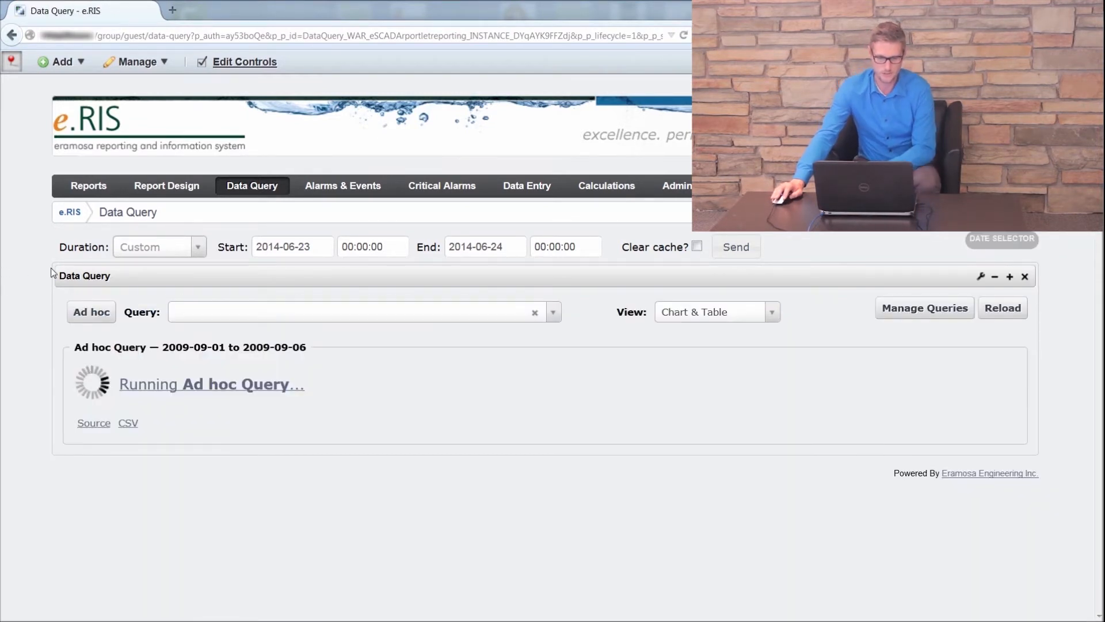
click(736, 247)
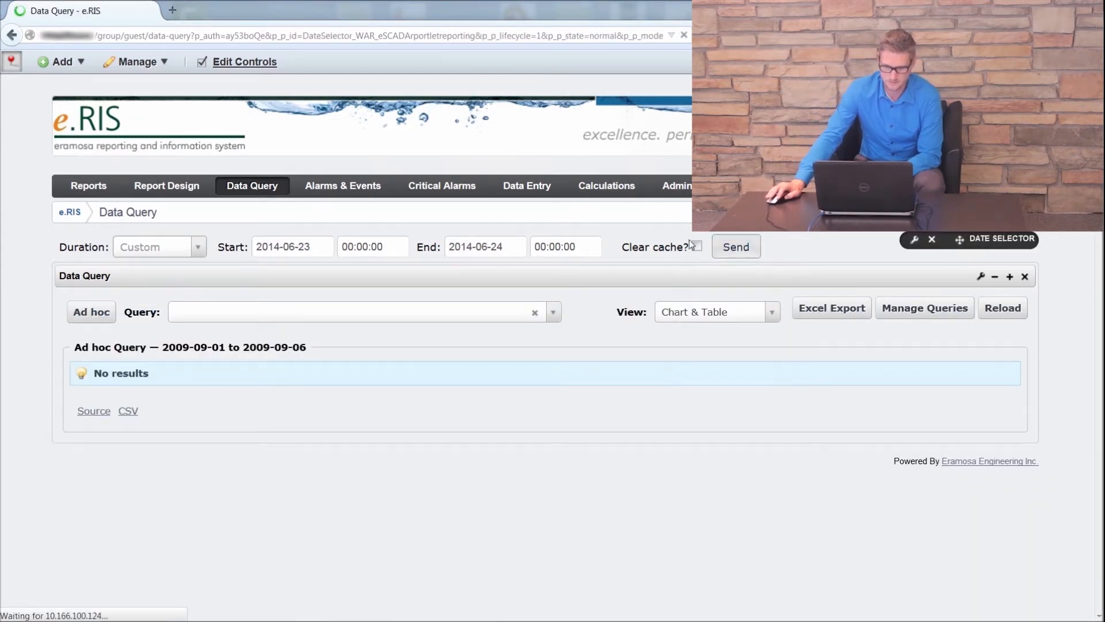
click(697, 247)
click(736, 247)
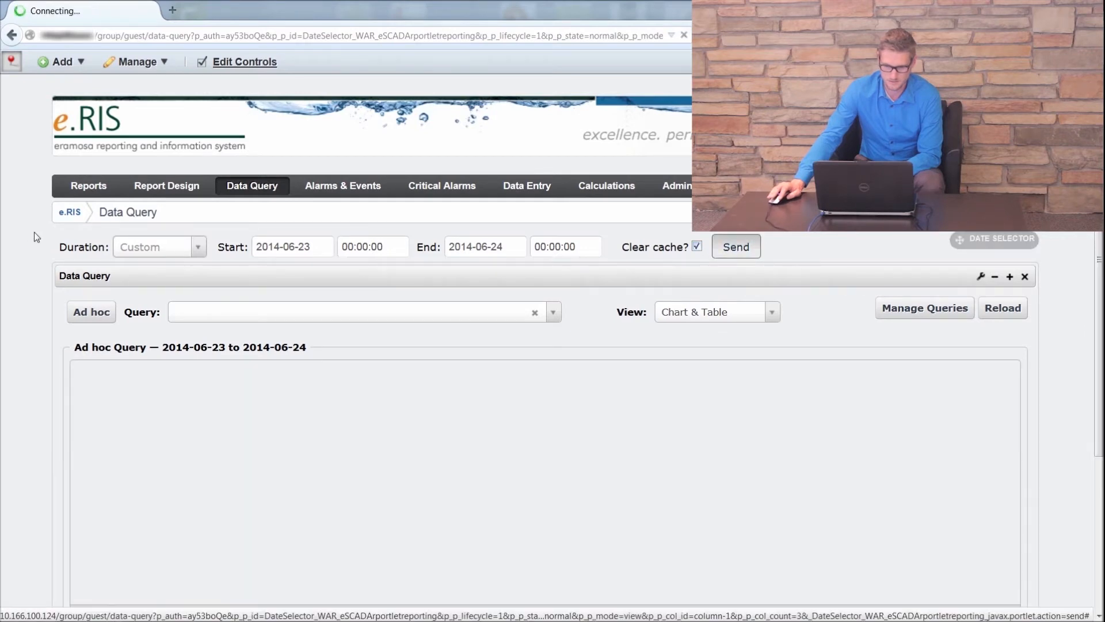
scroll(10, 231, down, 4)
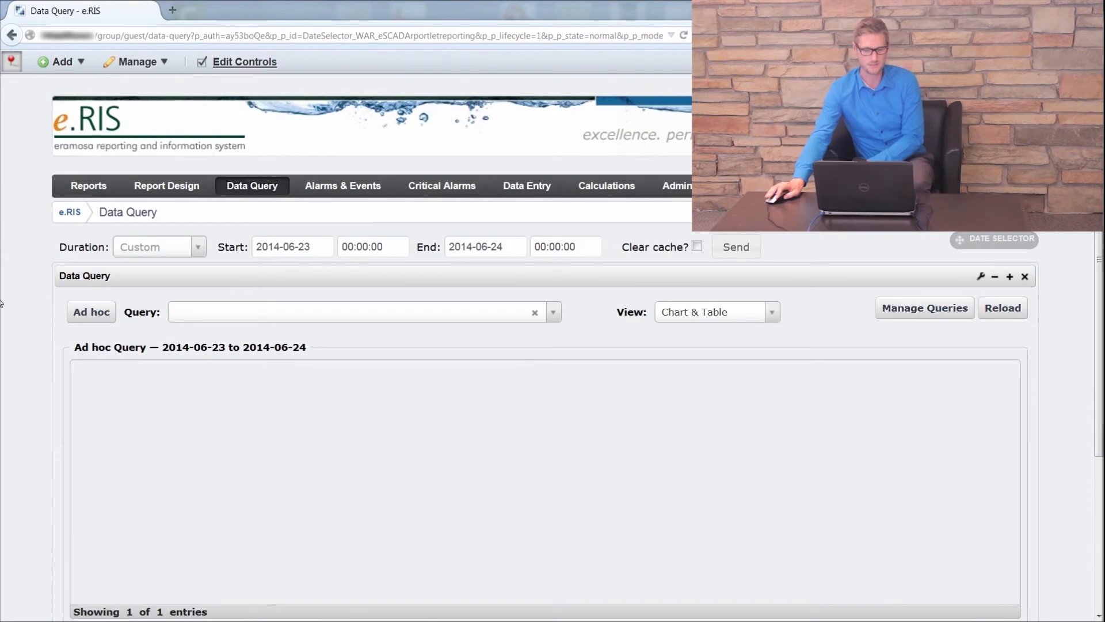
scroll(4, 263, down, 3)
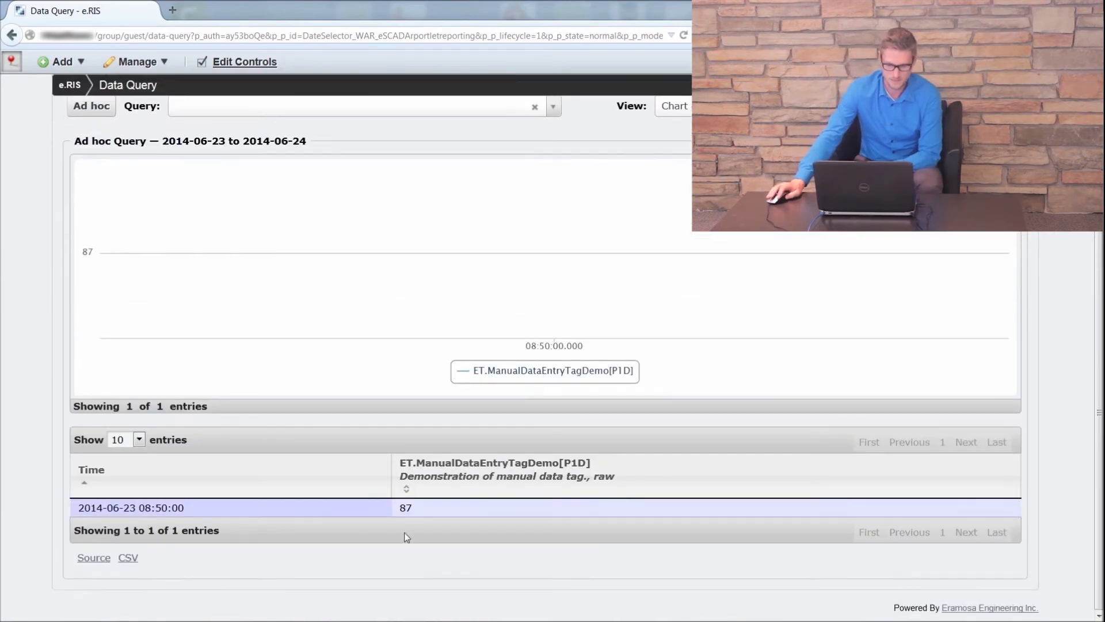